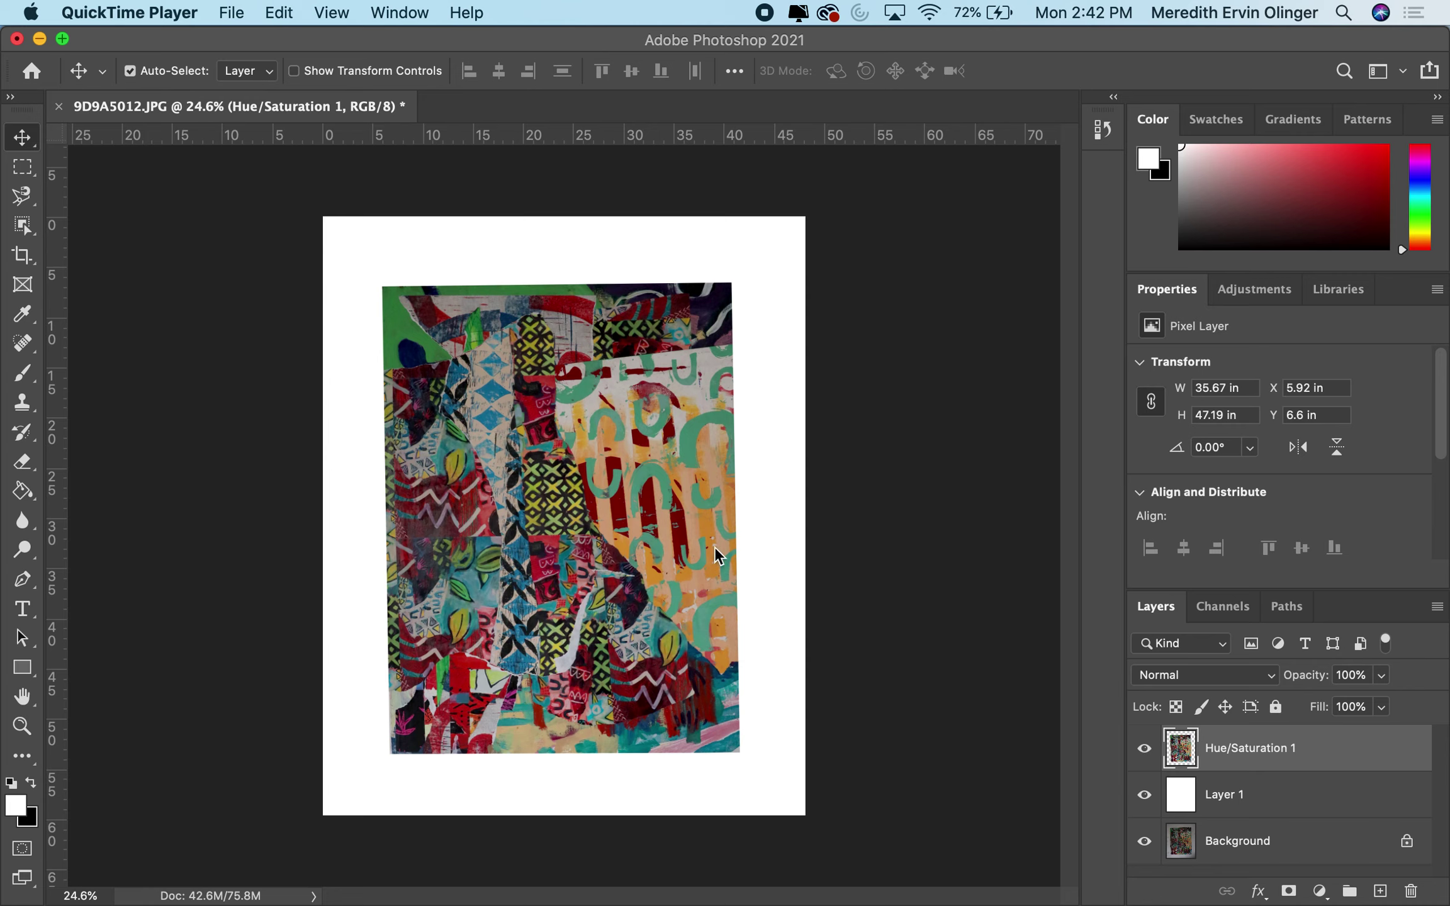
Skew the Hue/Saturation 1 painting layer, pulling its upper-right, lower-right and lower-left corners slightly outward to straighten the side edges, and apply the transform
left_click(512, 465)
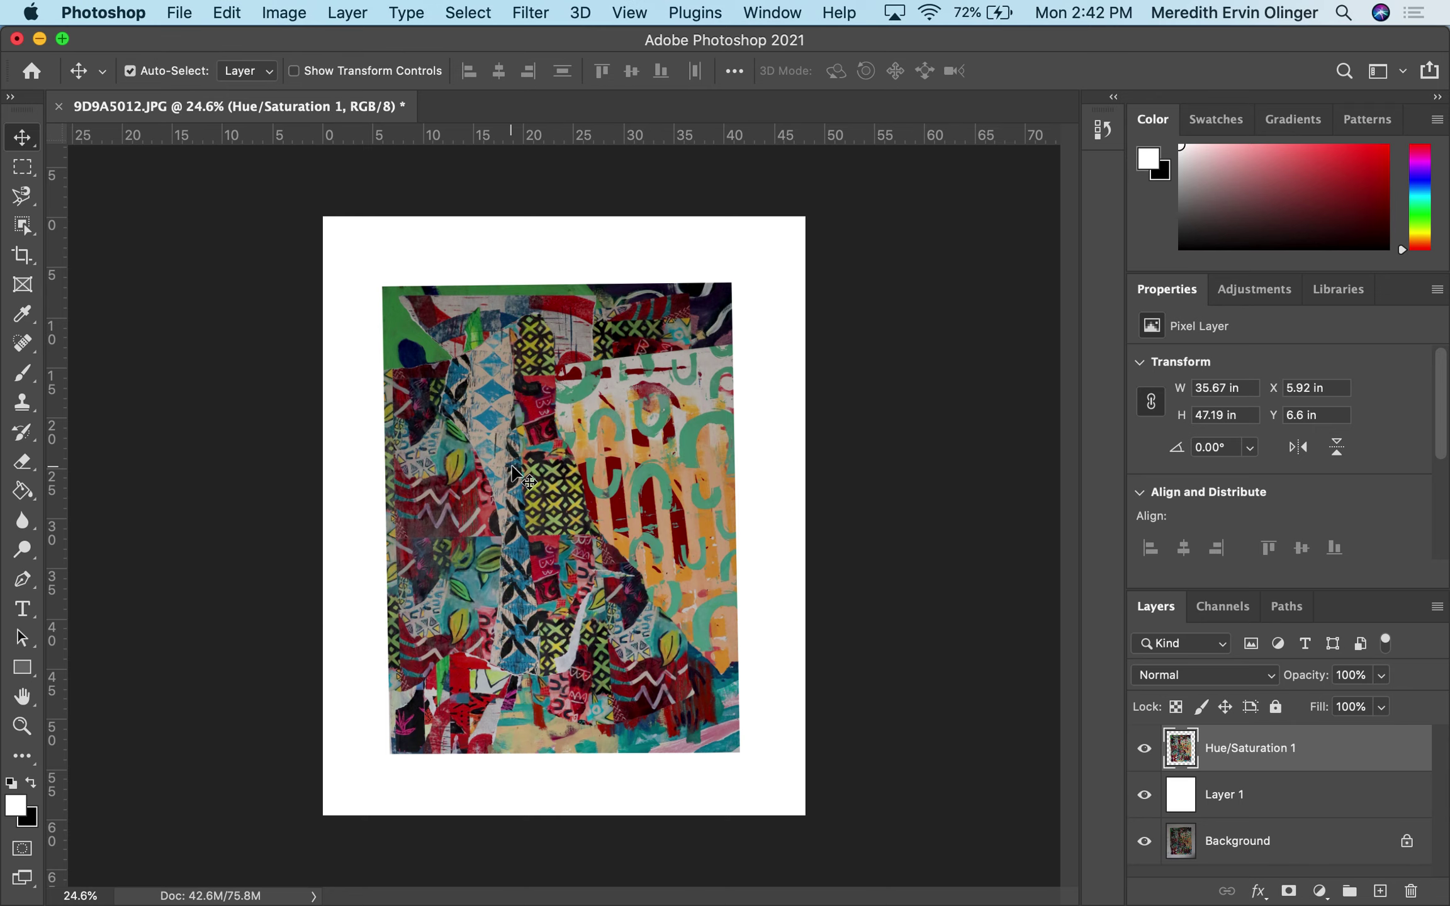
left_click(229, 20)
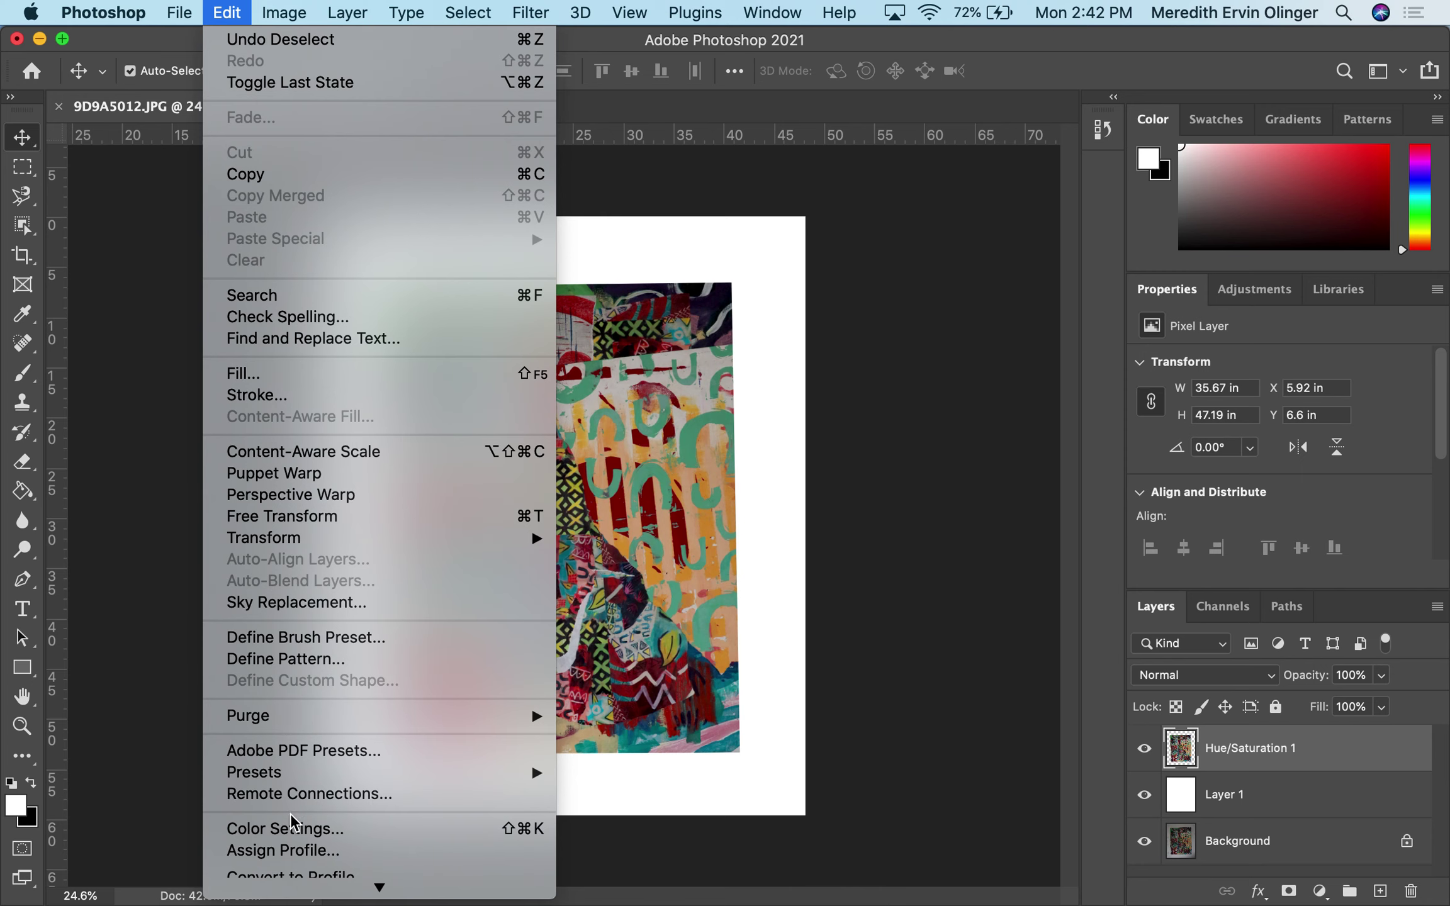
scroll(288, 834, "down", 1)
scroll(289, 834, "down", 4)
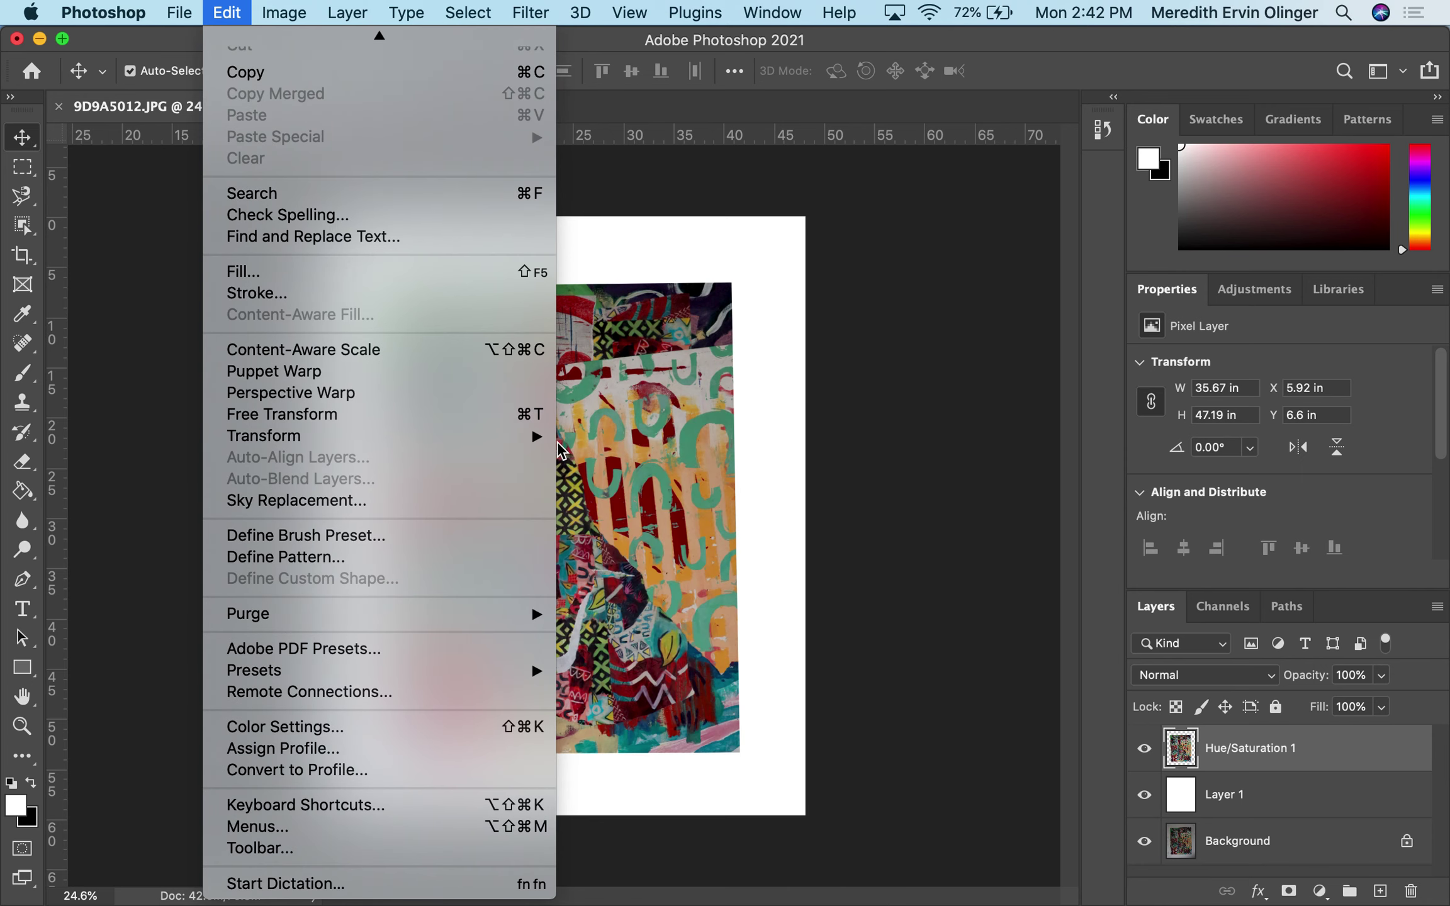
mouse_move(546, 444)
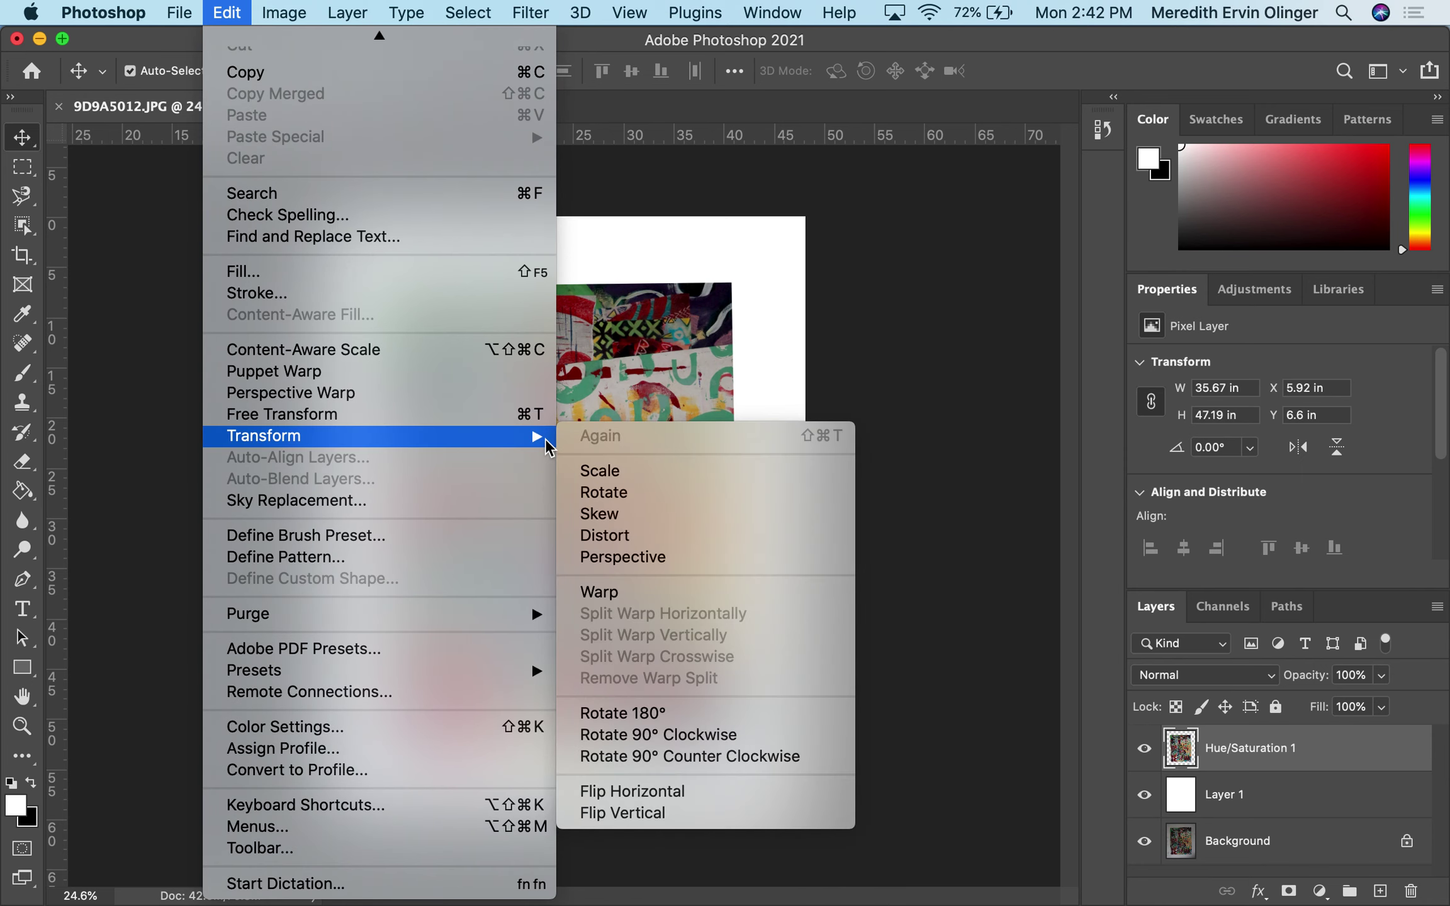
left_click(644, 519)
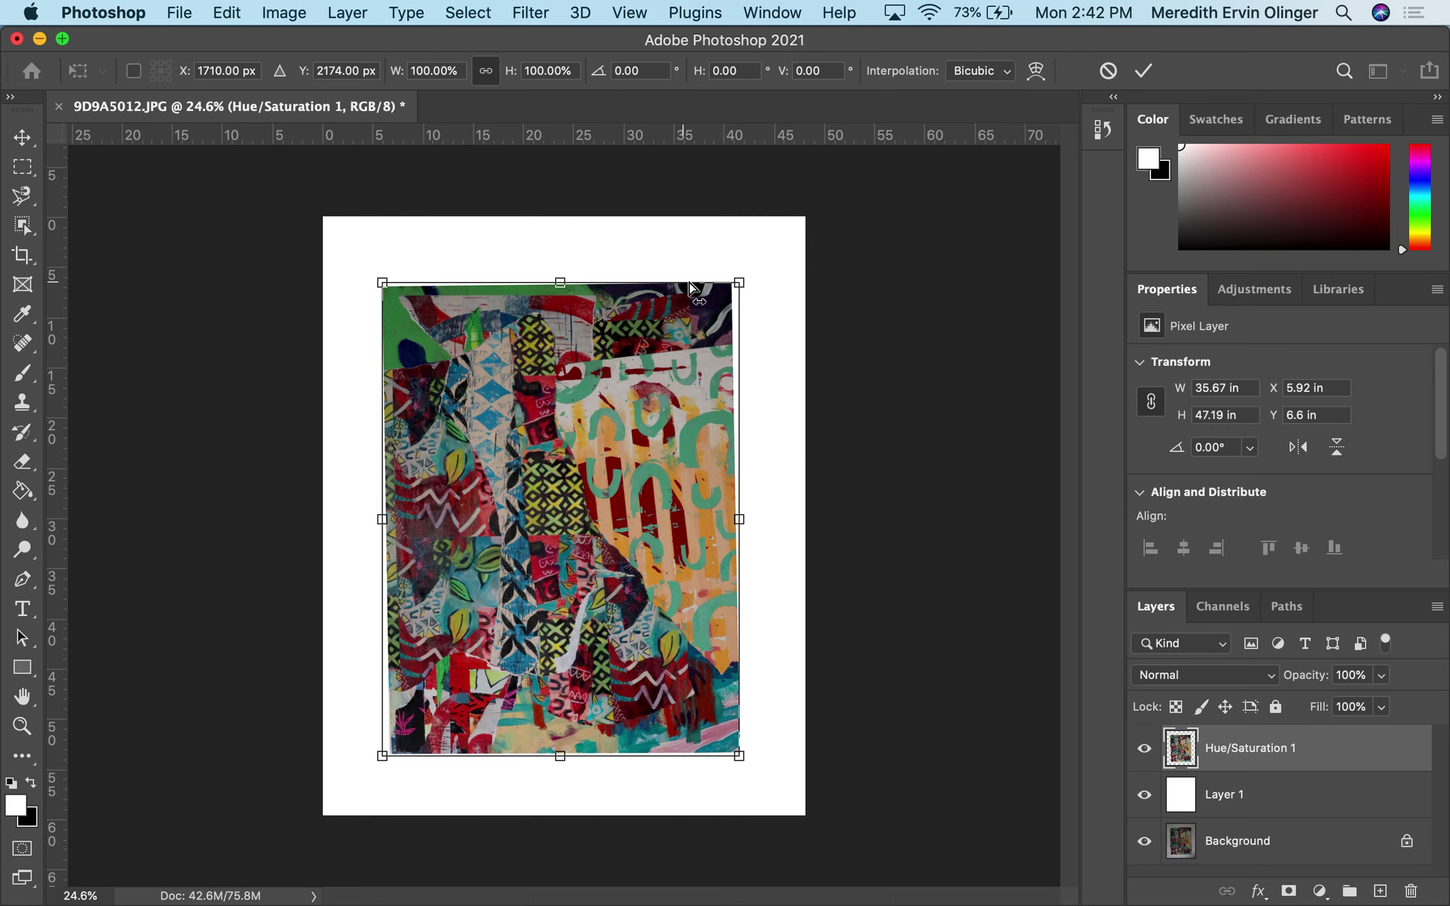
left_click_drag(741, 287, 752, 286)
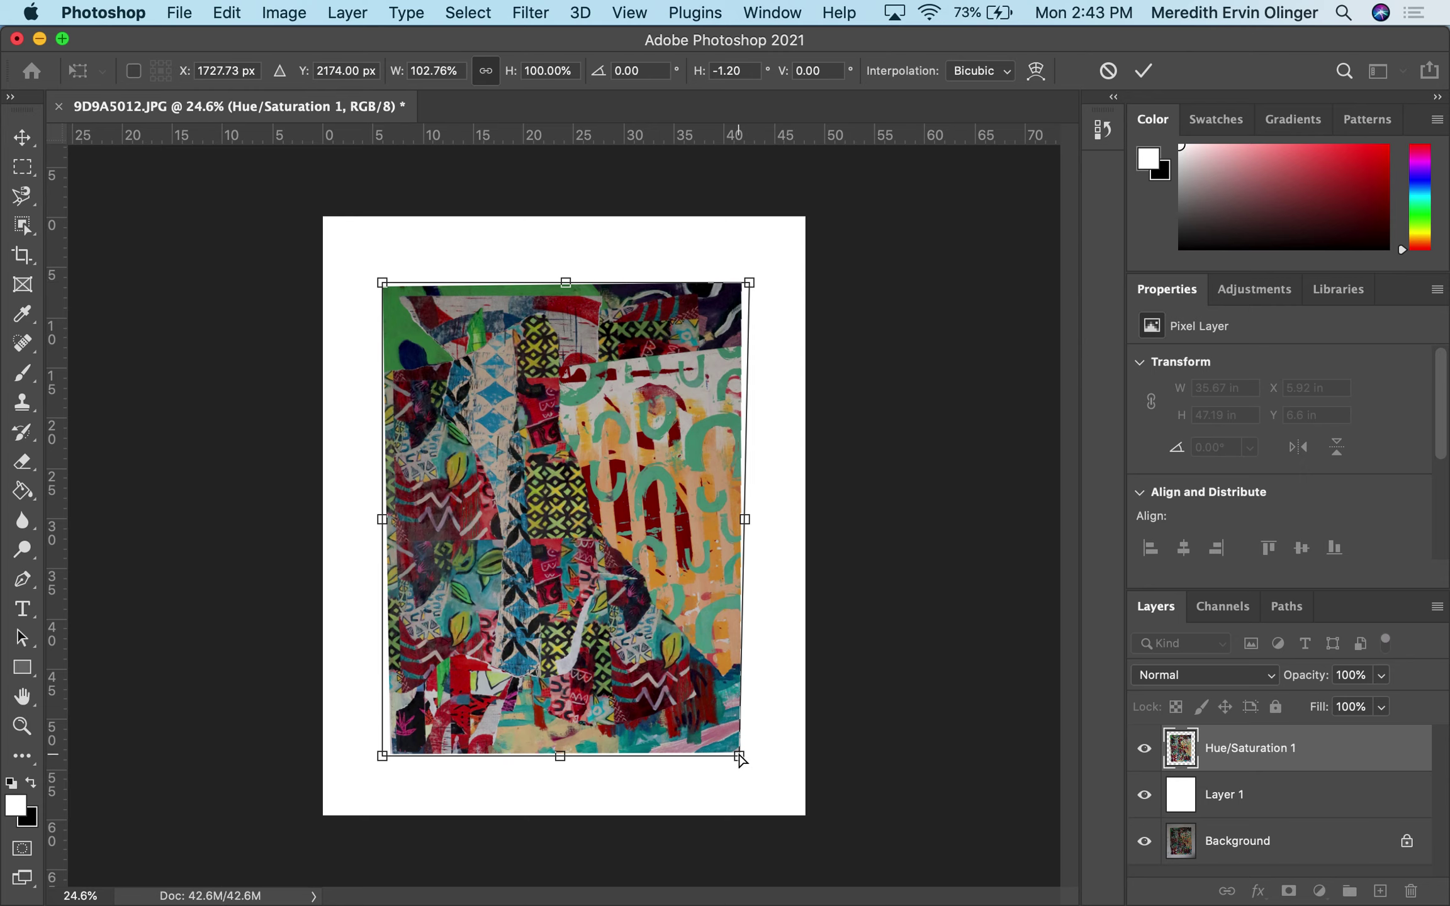
left_click_drag(742, 757, 745, 757)
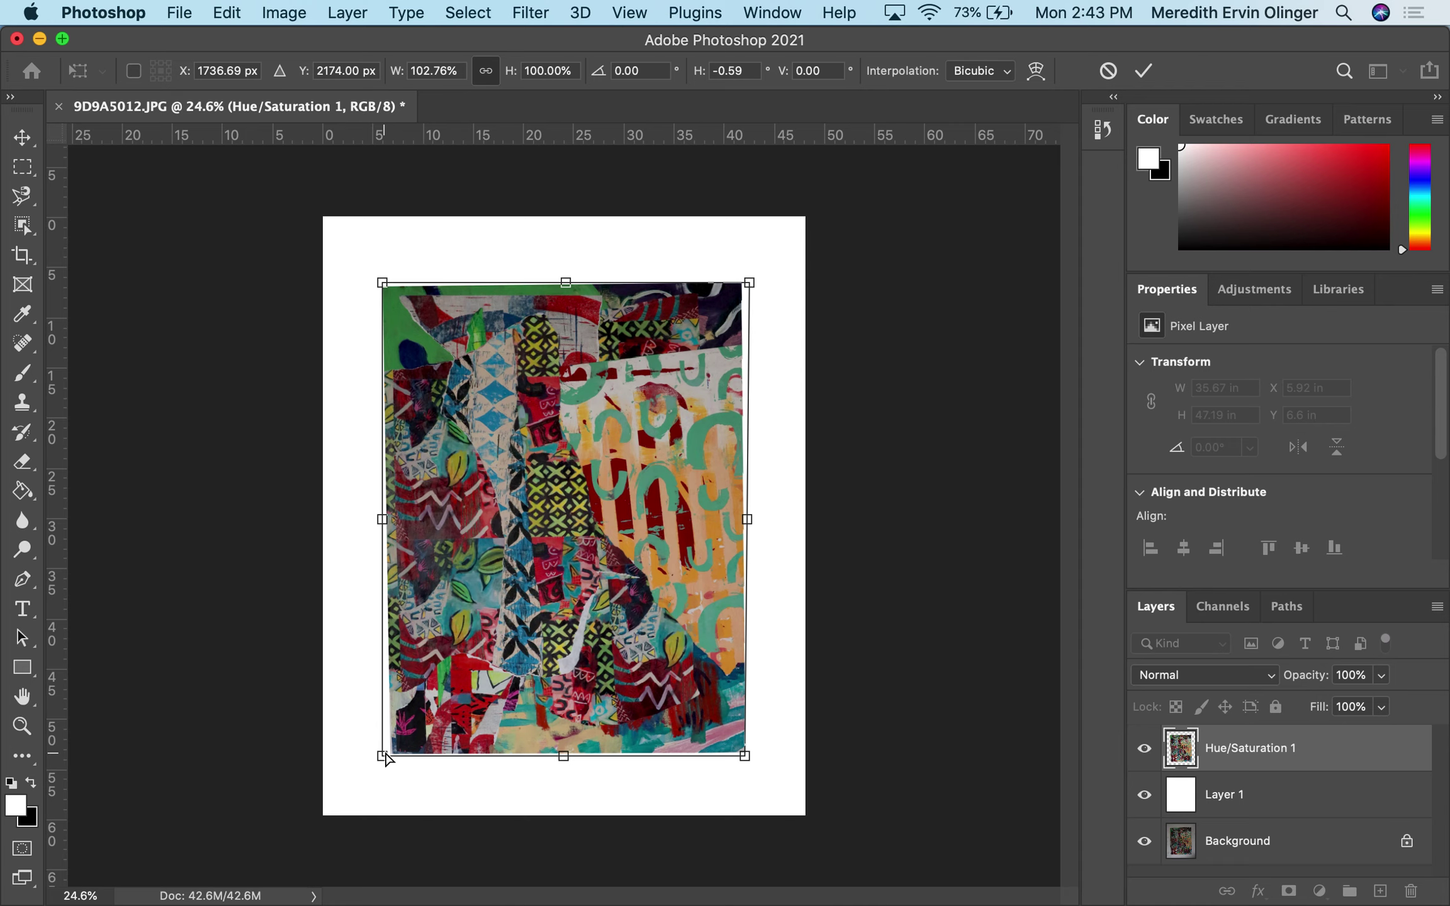
left_click_drag(382, 759, 381, 754)
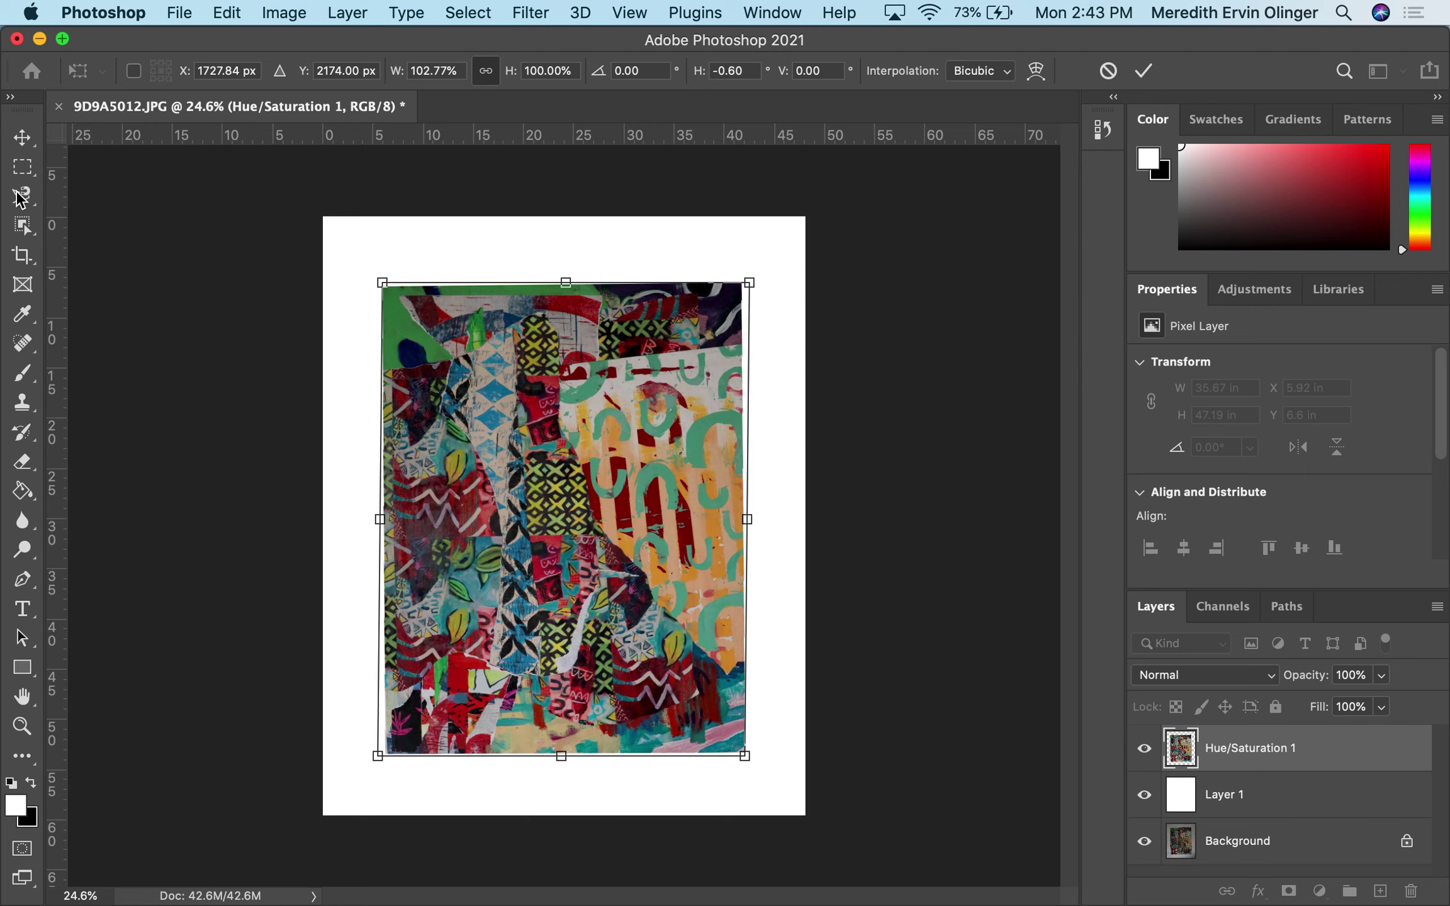
left_click(23, 138)
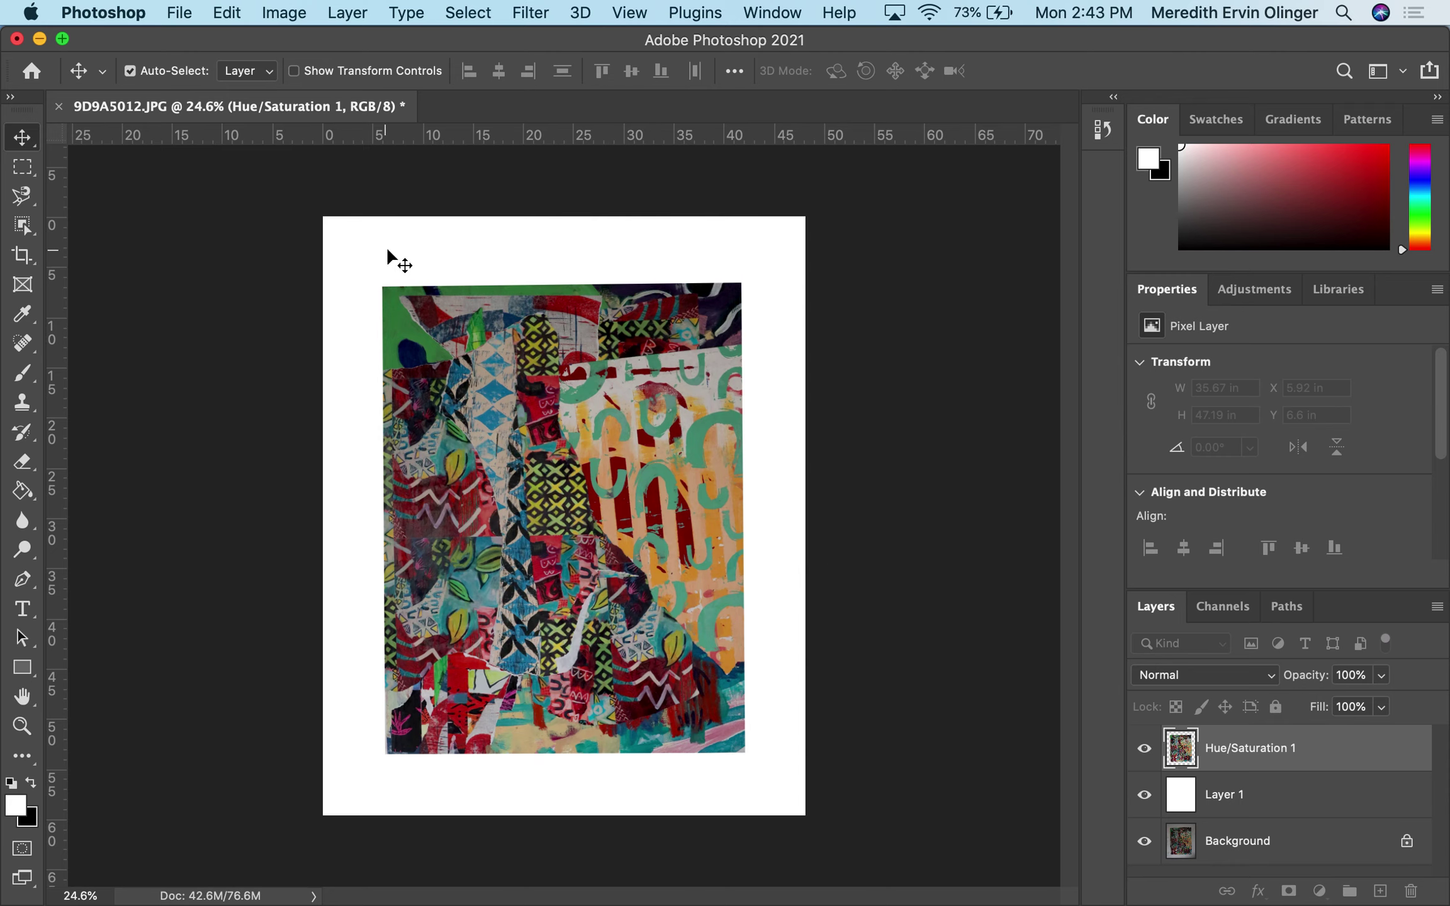
Skew the painting's upper-left corner vertically to level the top edge, nudge the layer slightly upward, and apply the transform
left_click(229, 15)
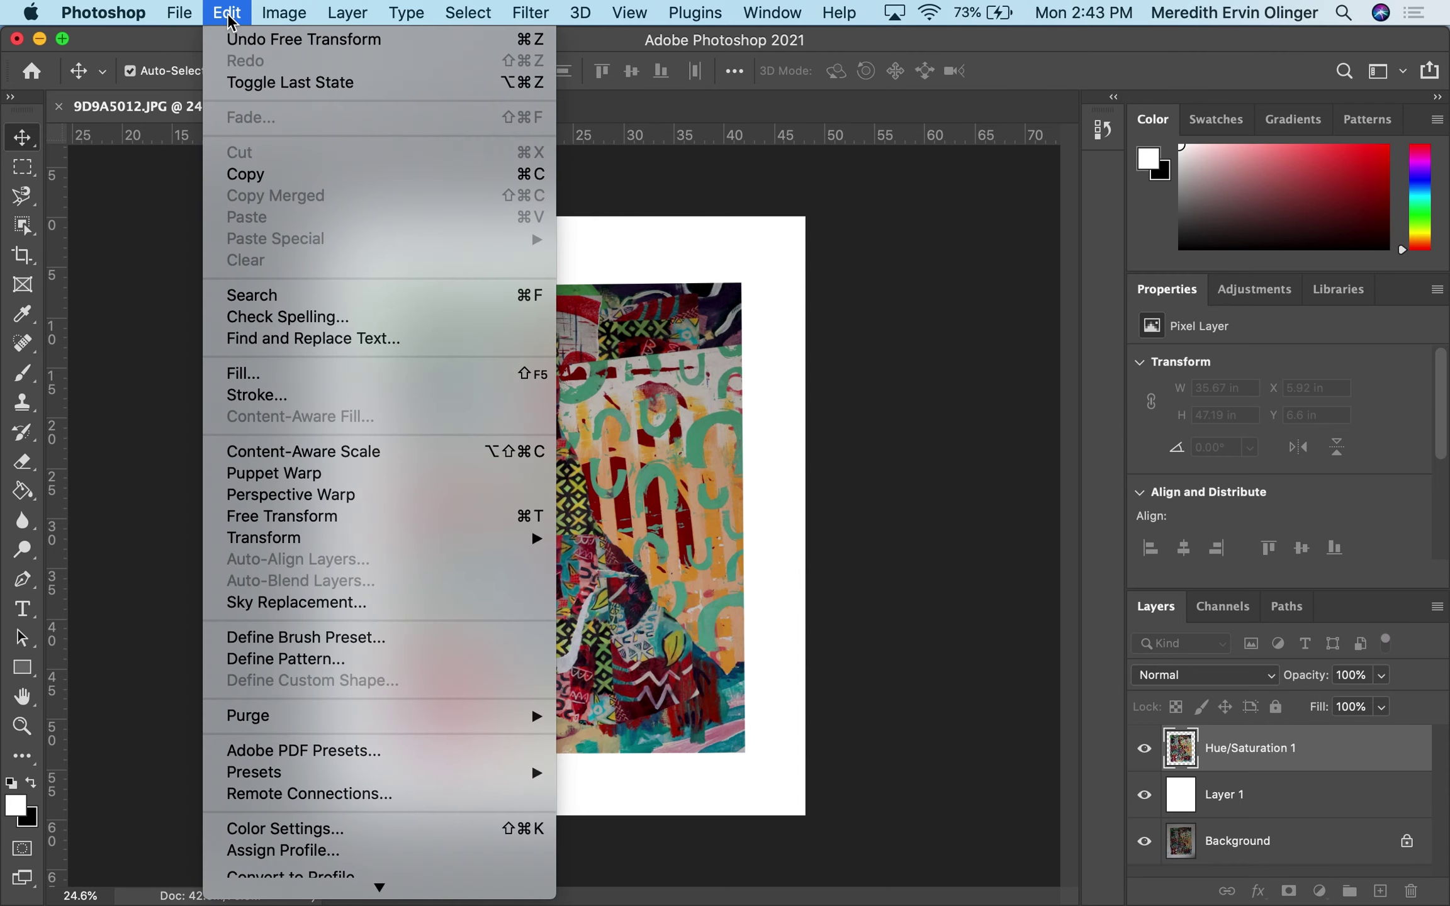
mouse_move(314, 539)
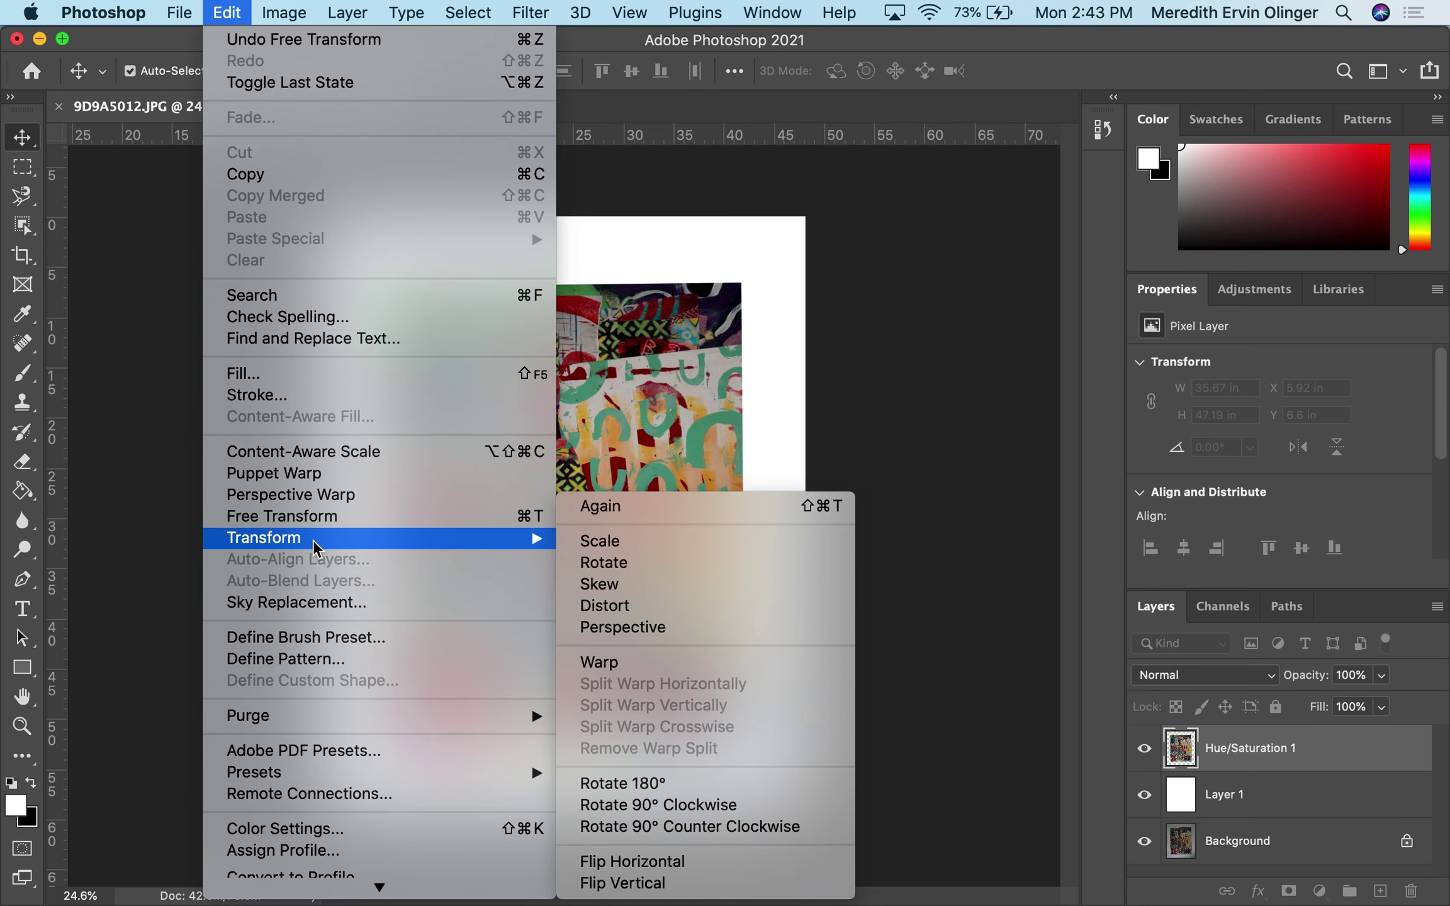
left_click(656, 584)
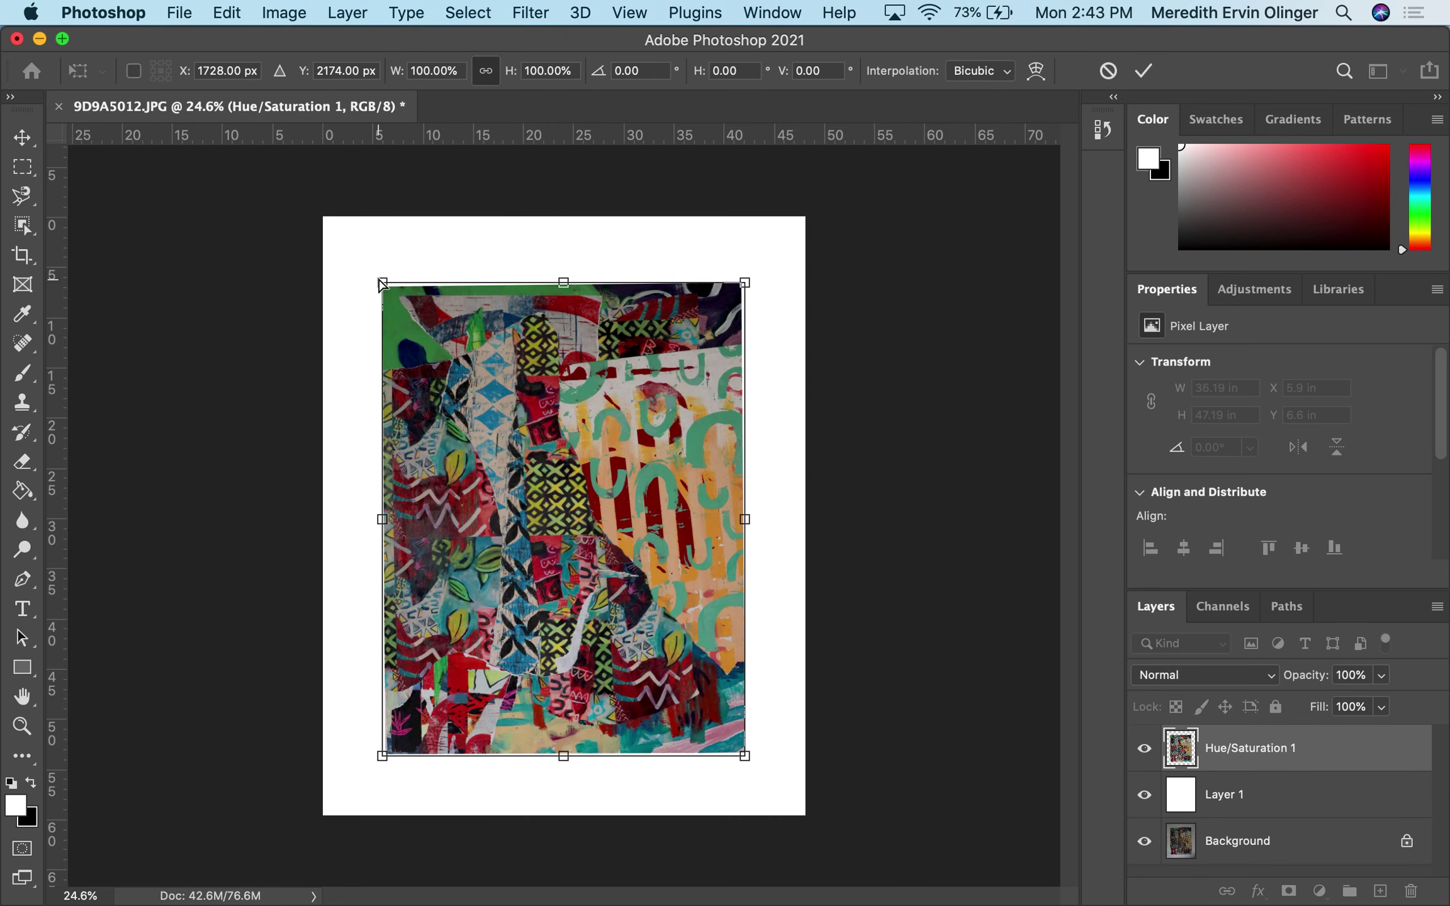
left_click_drag(381, 284, 379, 280)
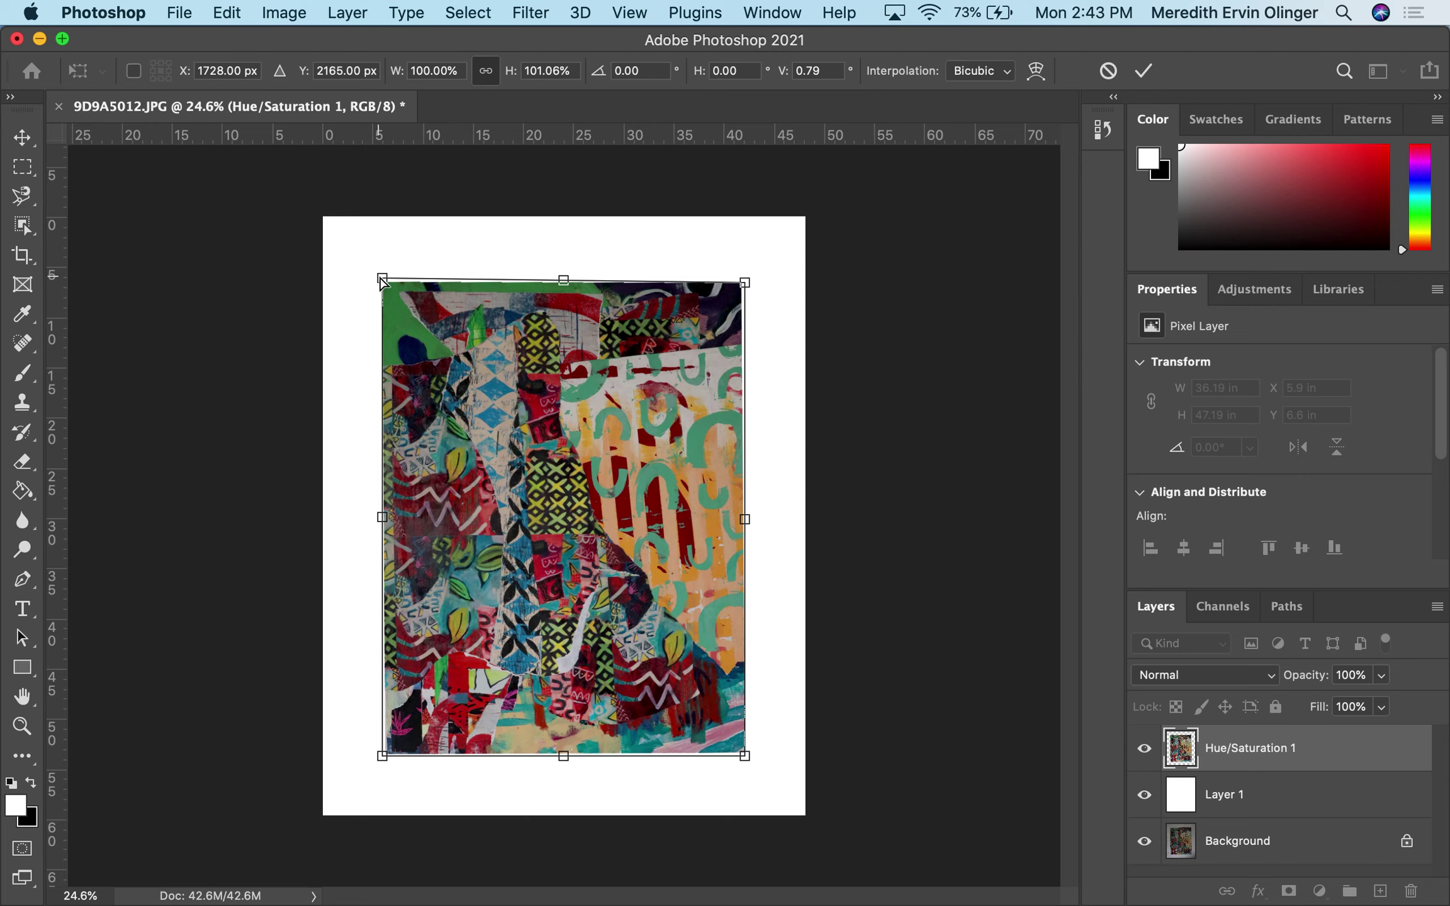
left_click_drag(383, 285, 378, 289)
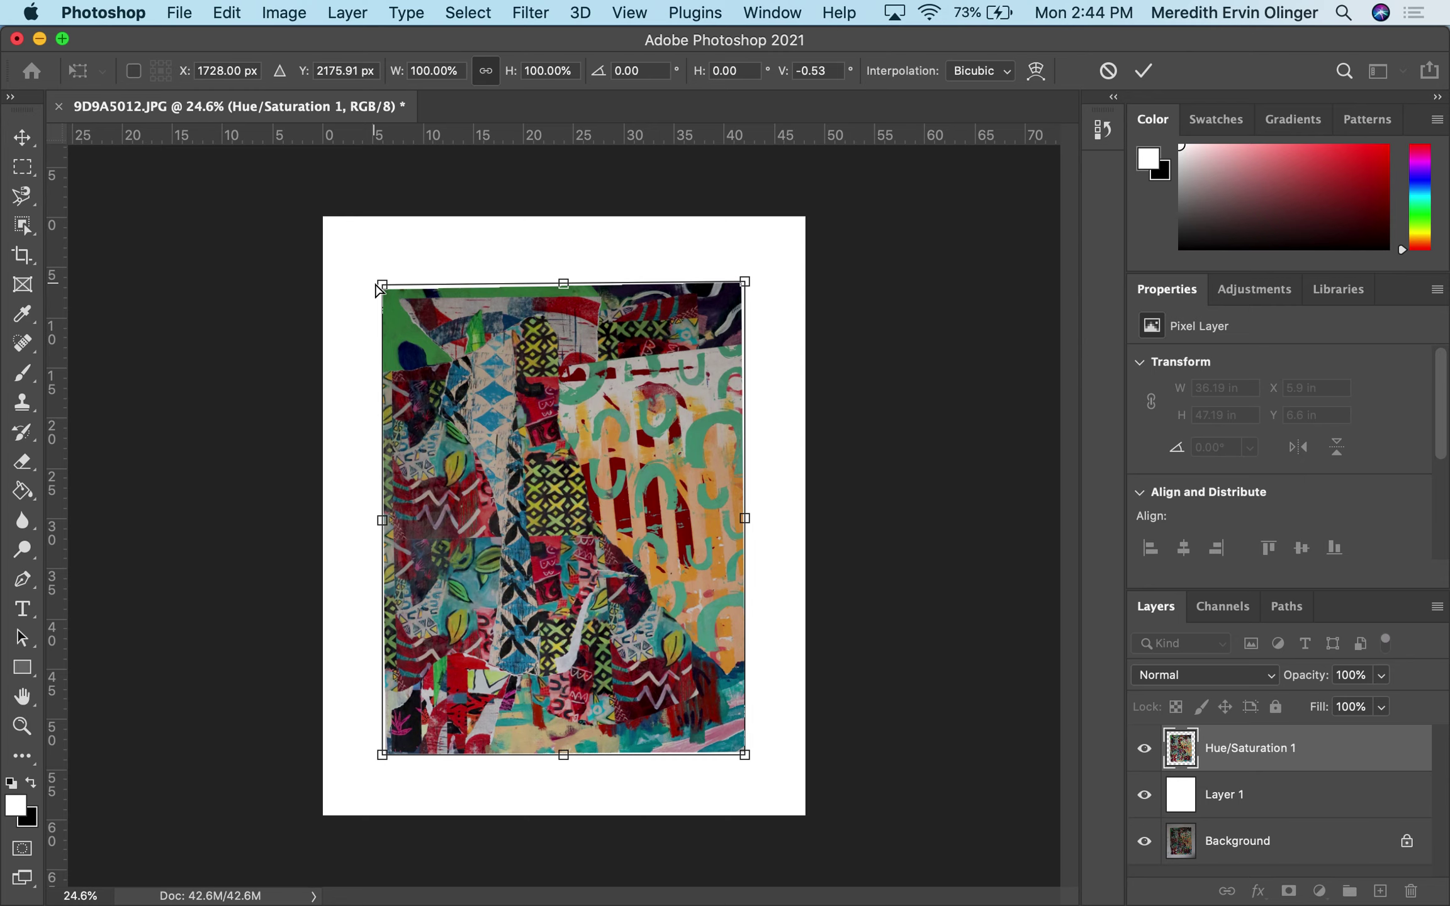
key("Up")
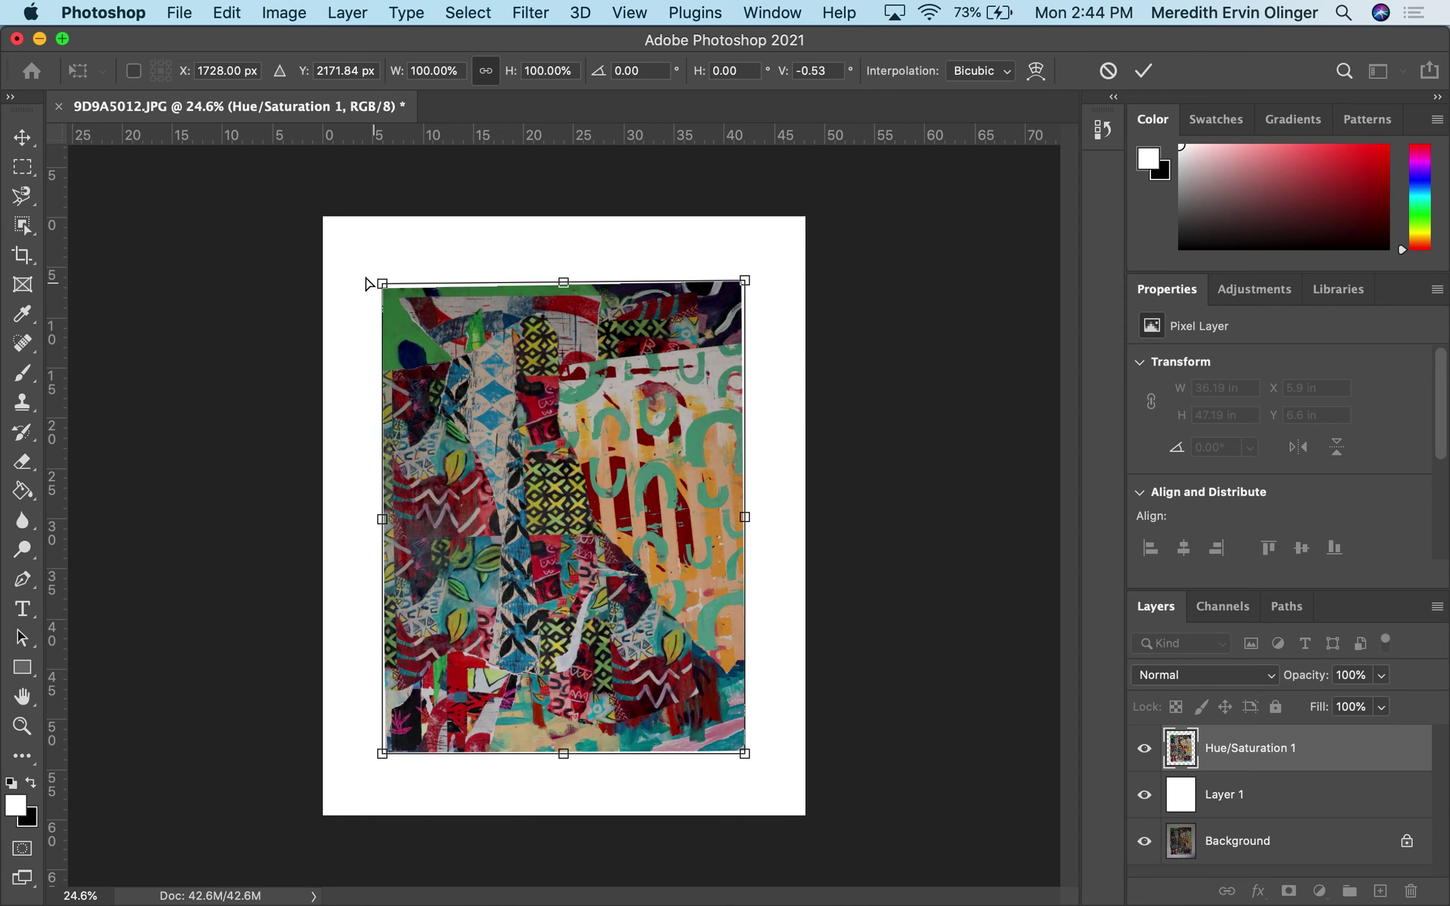
left_click_drag(381, 285, 382, 282)
left_click(21, 143)
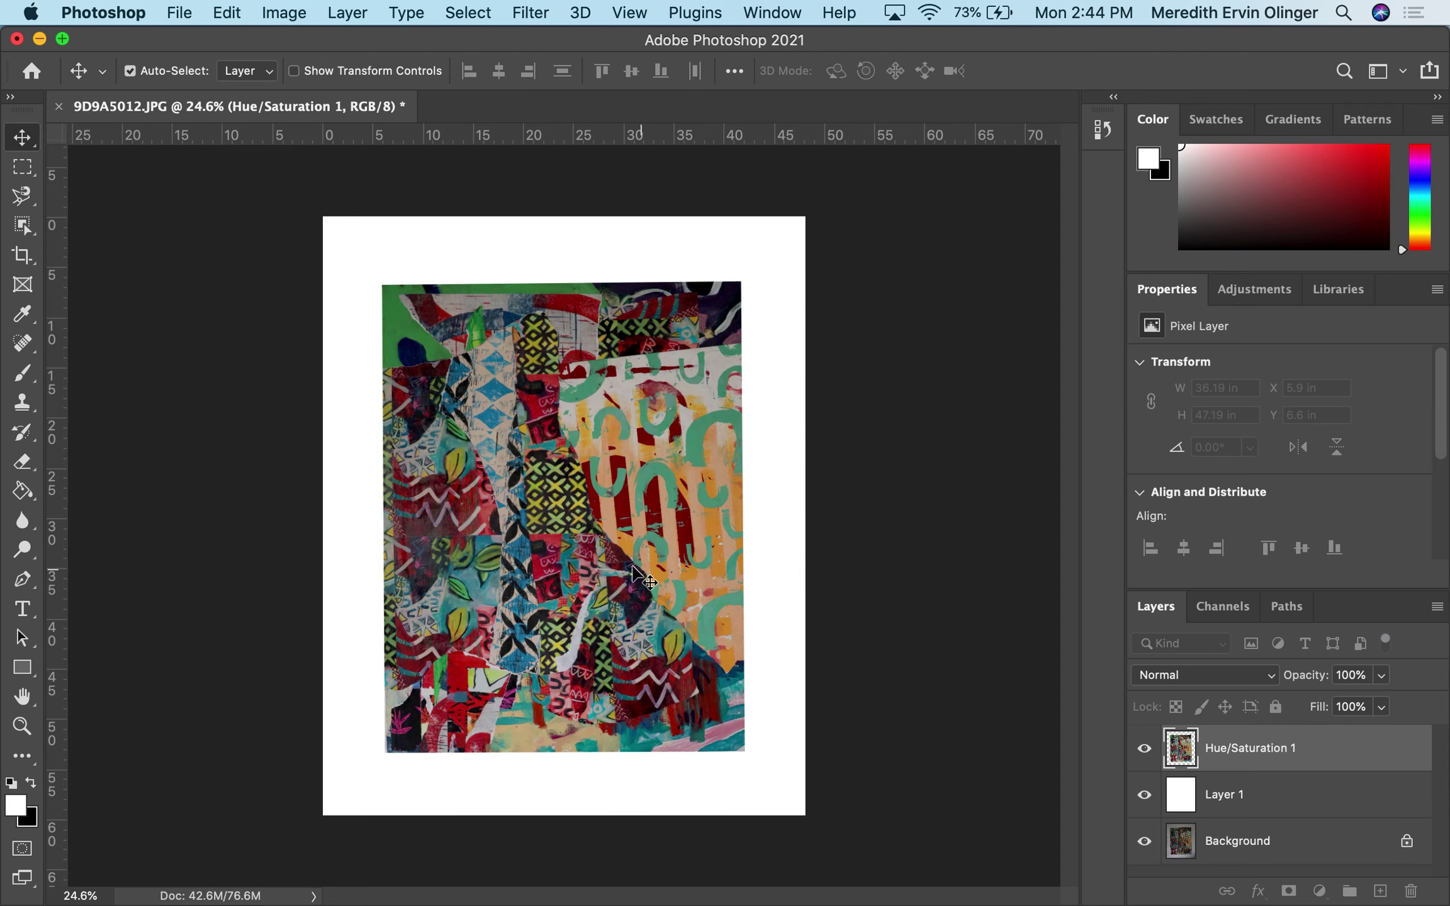
Rotate the painting with the Rotate transform, tilting it to about -9.93° and bringing it back to about -0.09°
left_click(233, 15)
scroll(531, 692, "down", 3)
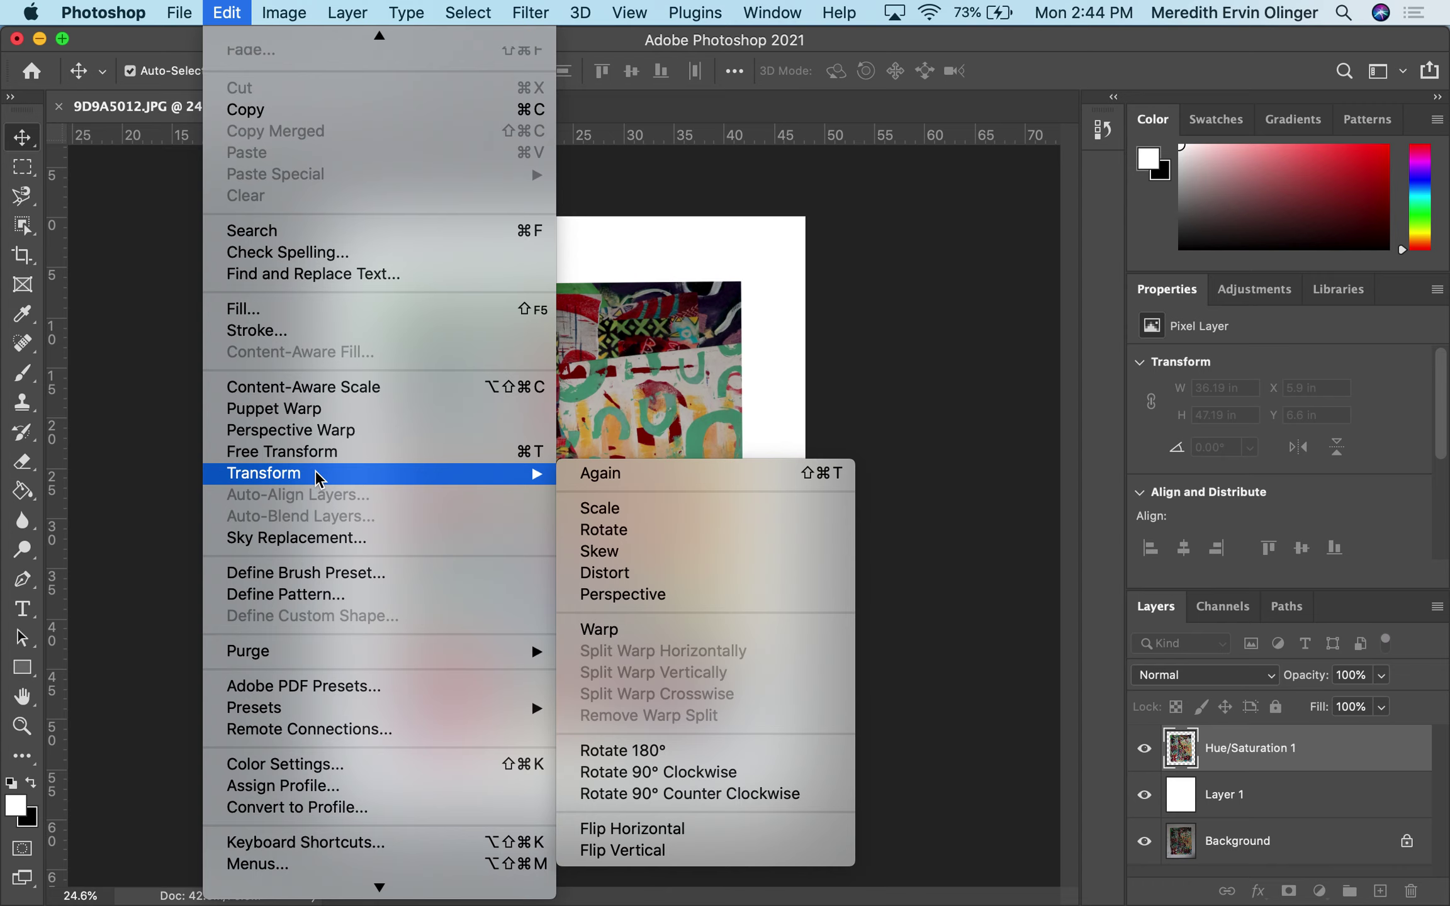
mouse_move(412, 481)
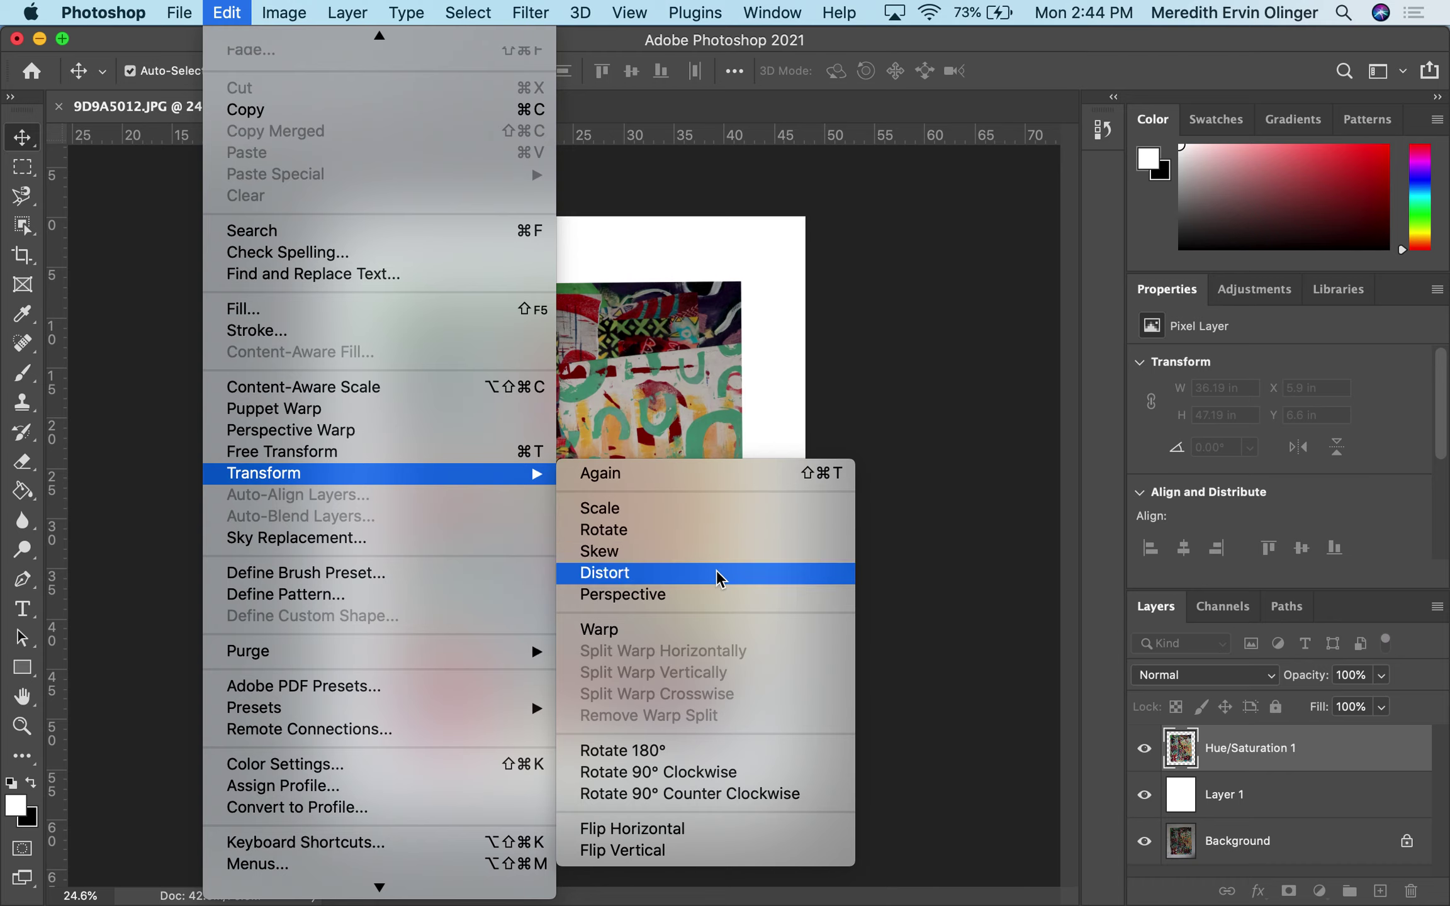
left_click(692, 541)
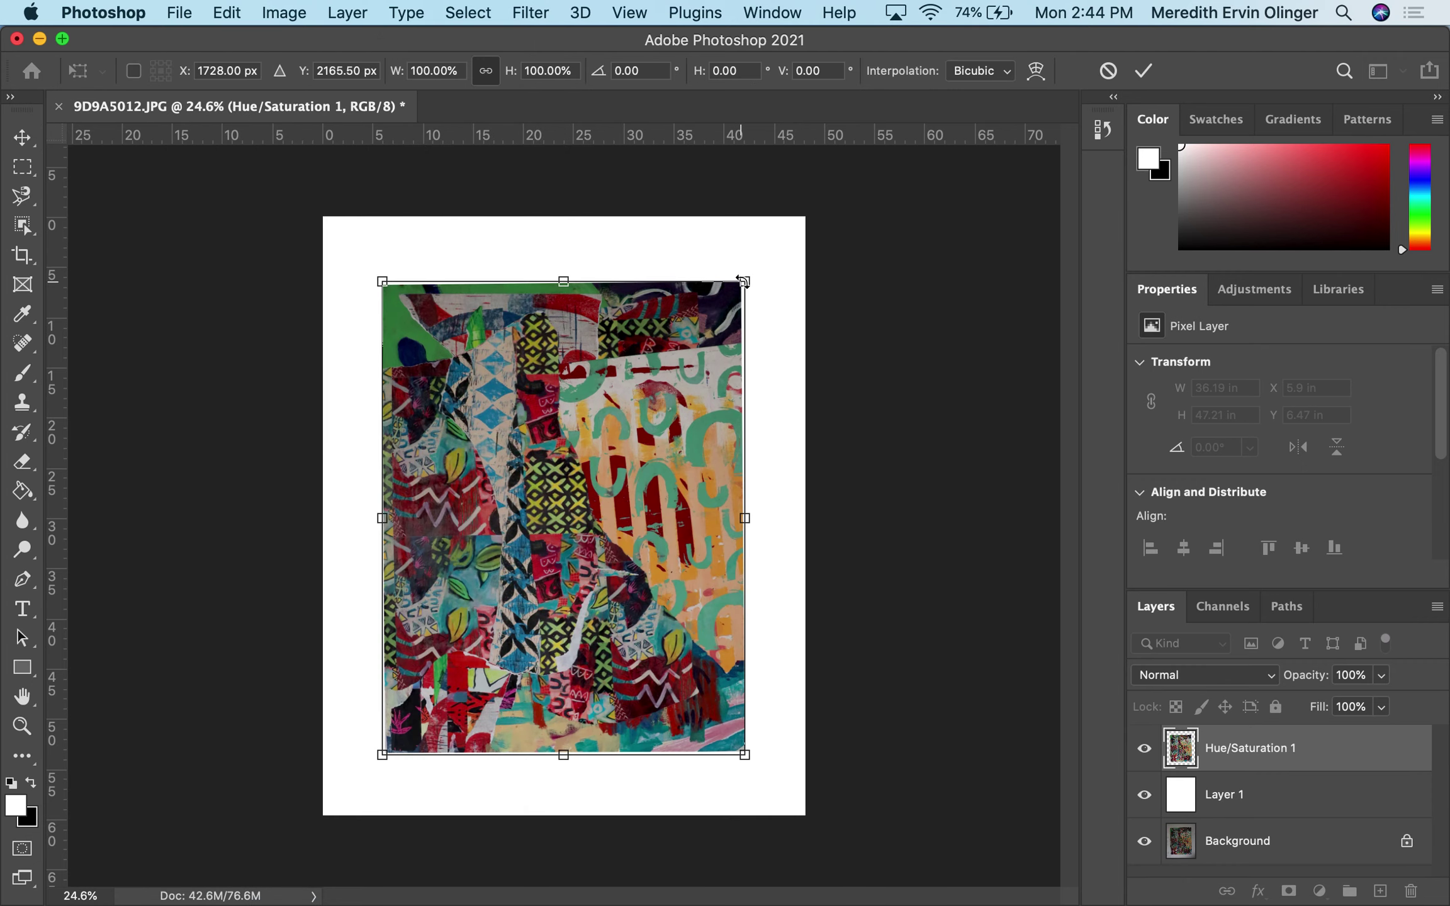
left_click_drag(742, 281, 658, 332)
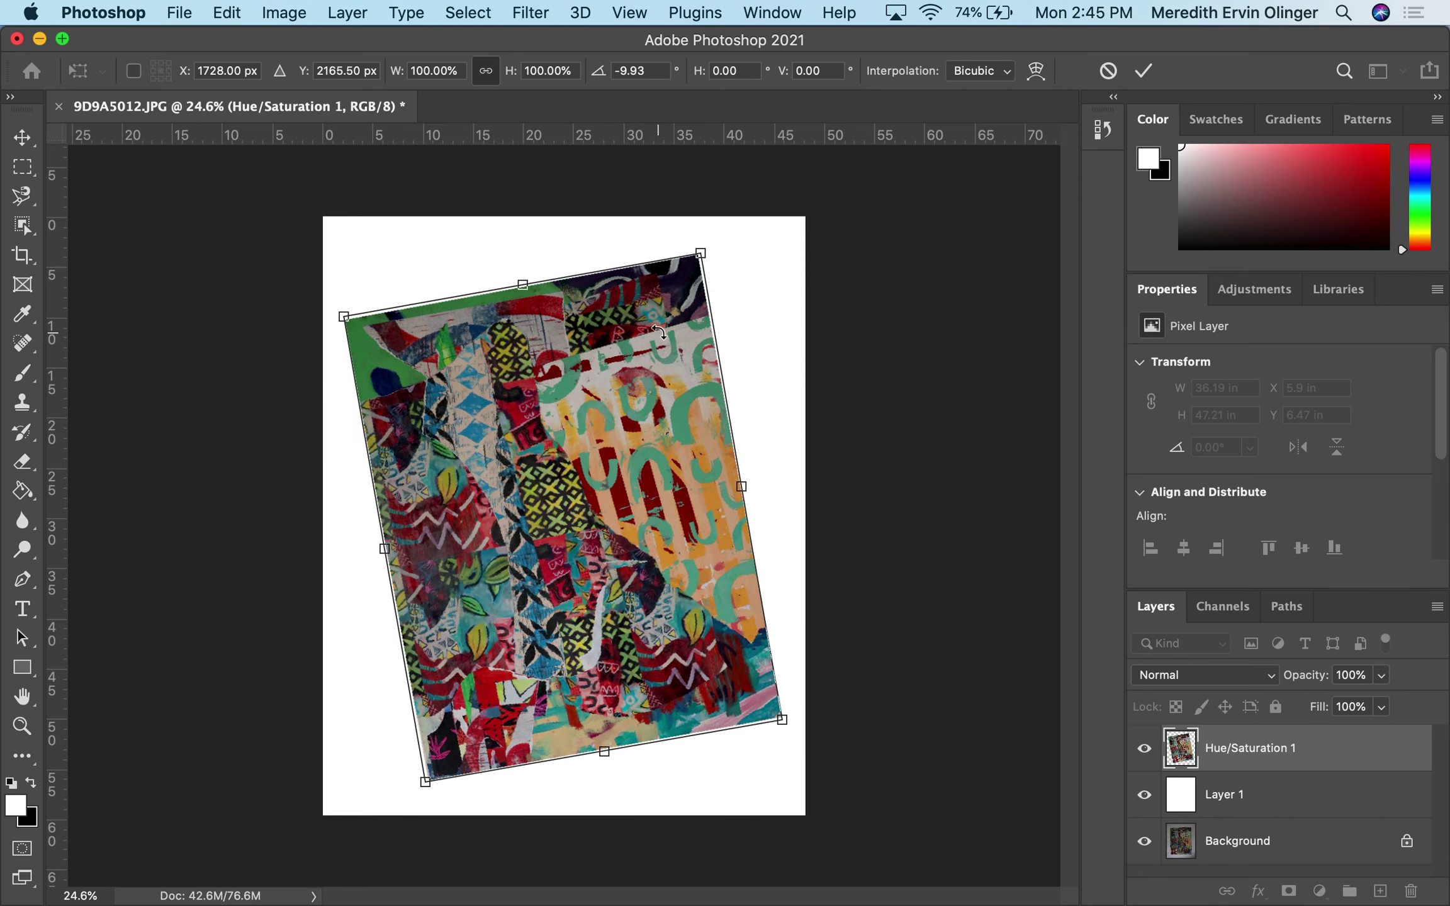
left_click_drag(699, 252, 730, 294)
Scale the painting up proportionally to about 115%, leaving a narrow white border around it, and apply the transform
left_click(230, 13)
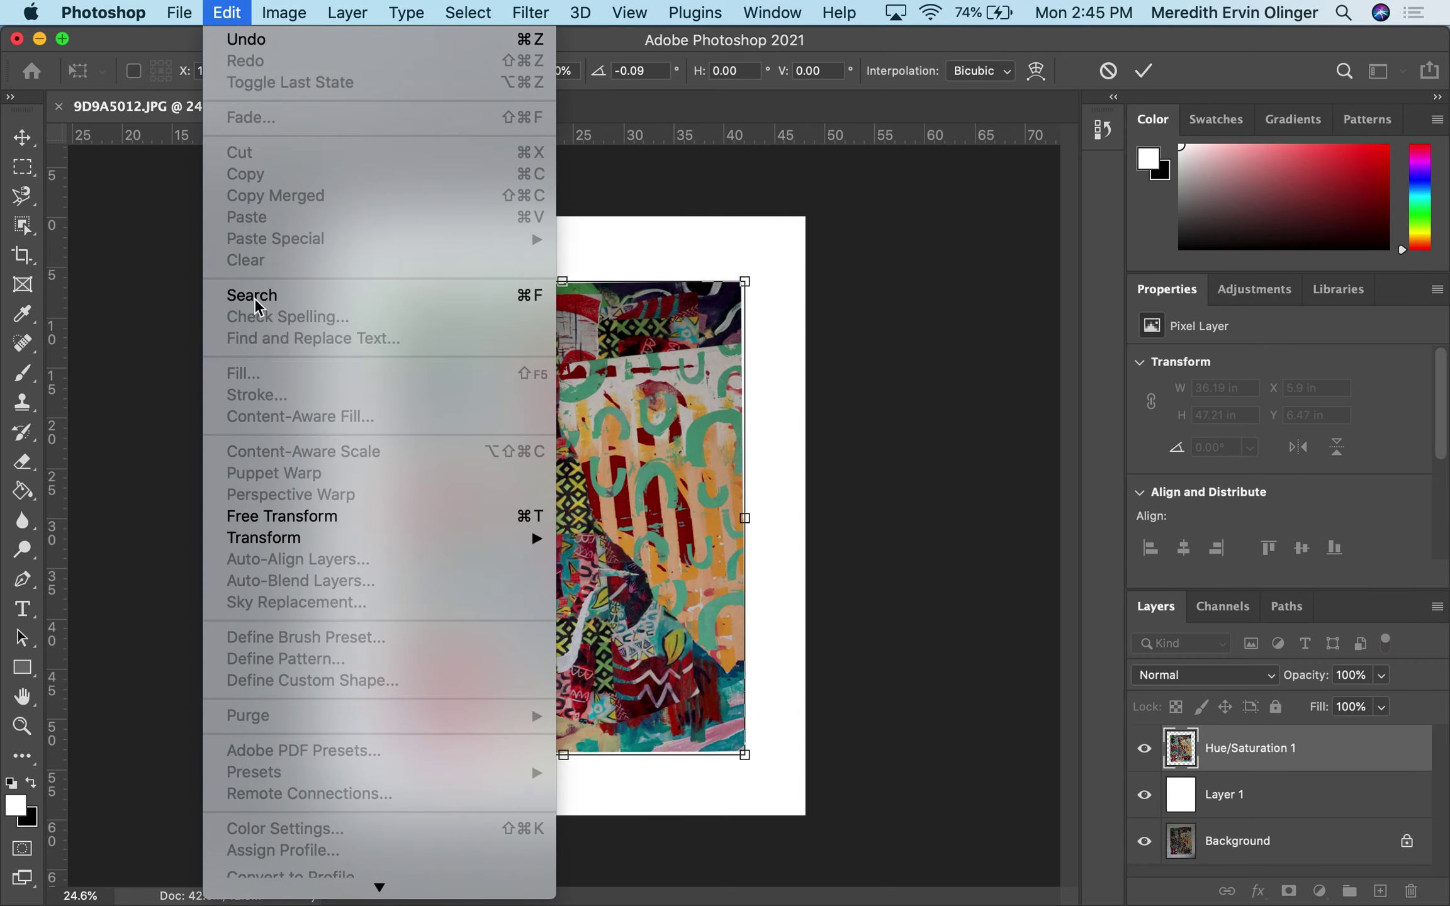
mouse_move(548, 548)
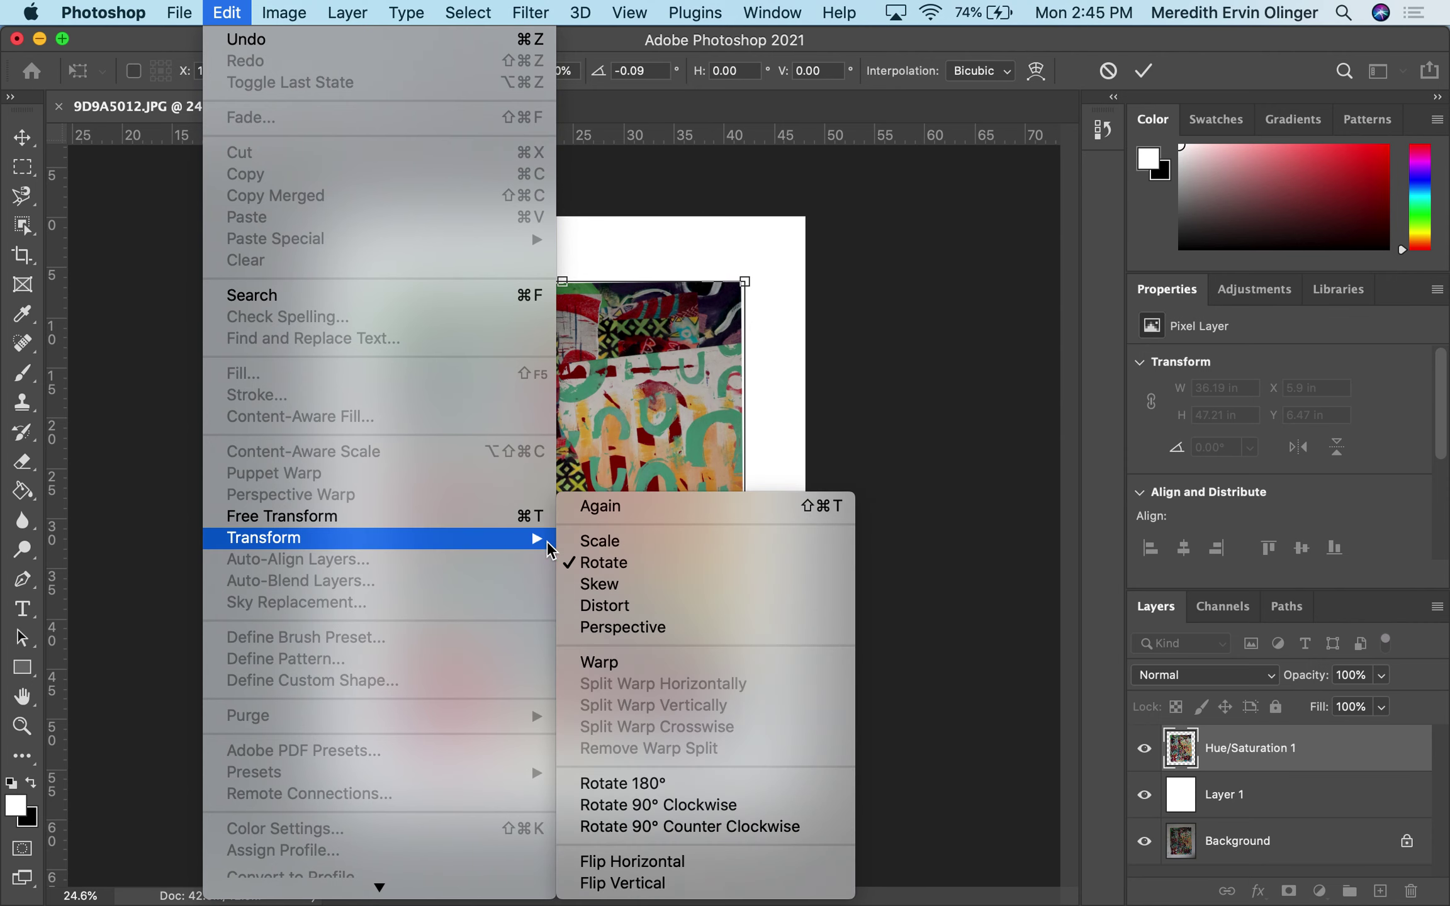
left_click(594, 542)
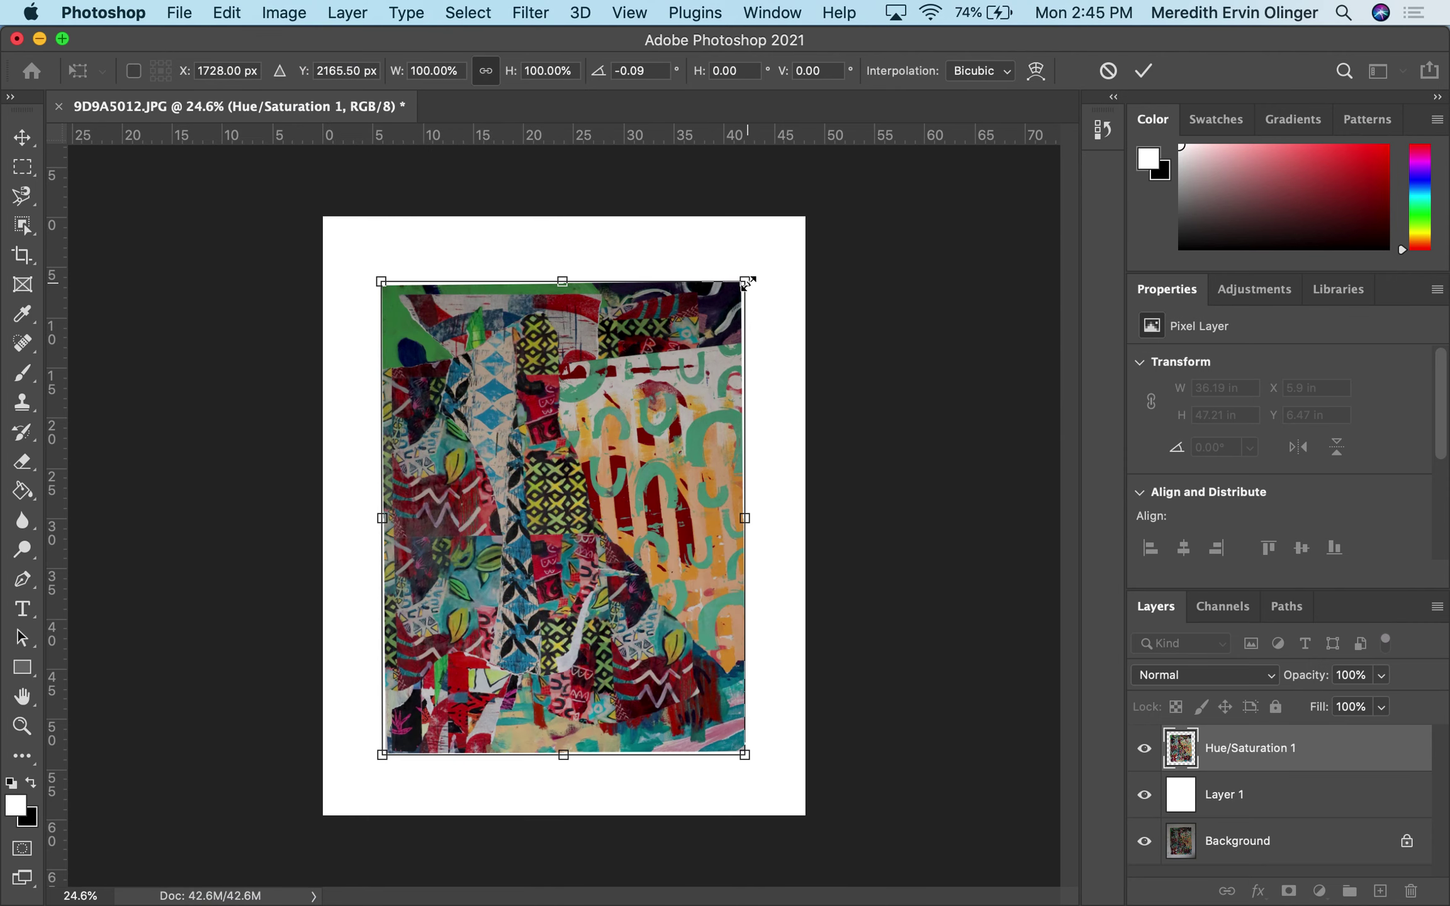
left_click_drag(745, 281, 771, 251)
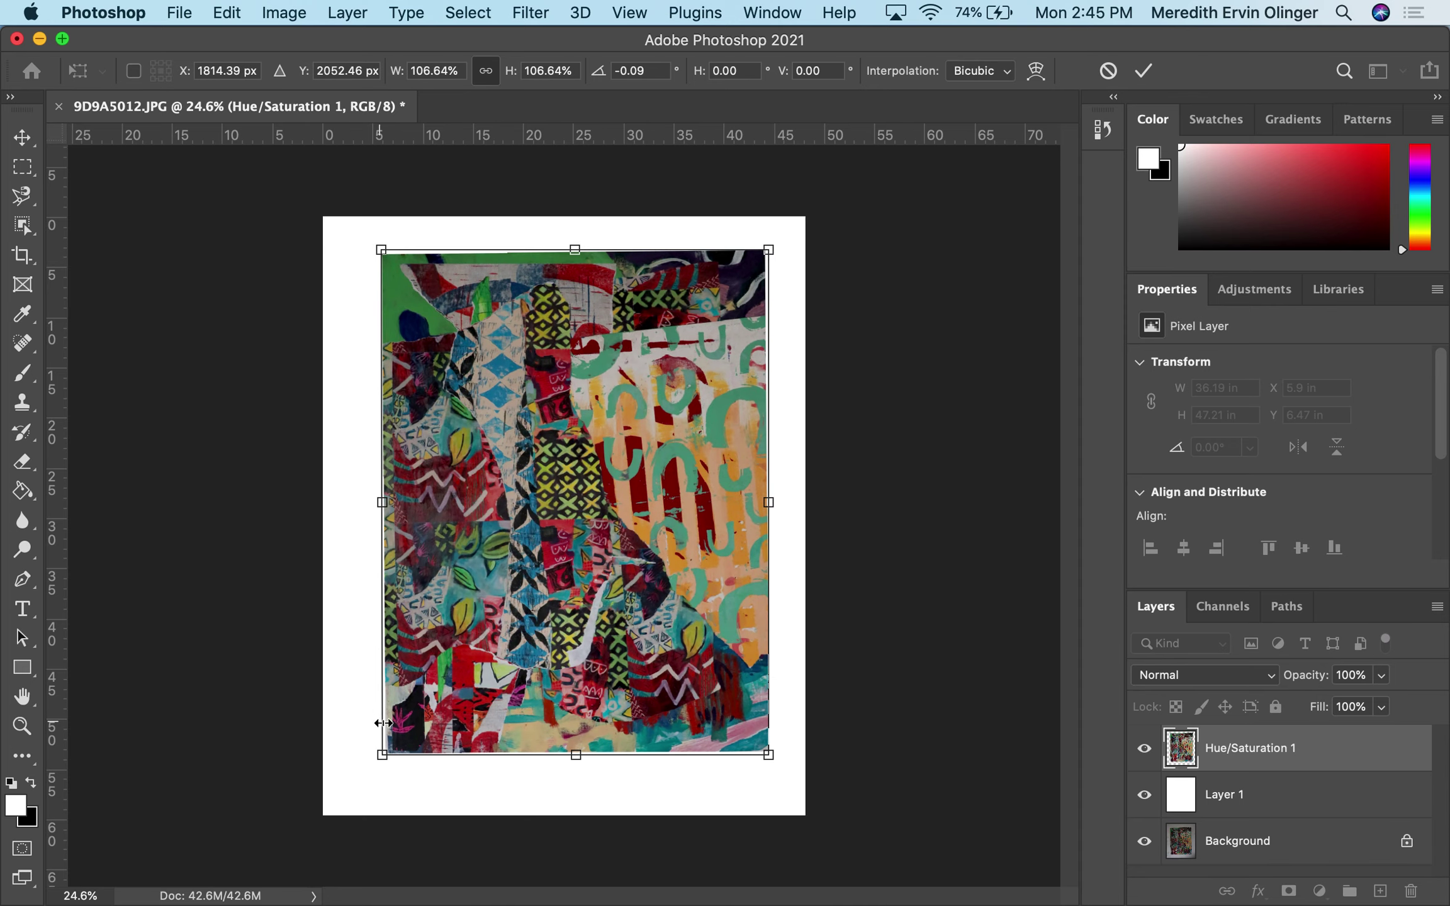
left_click_drag(382, 754, 356, 786)
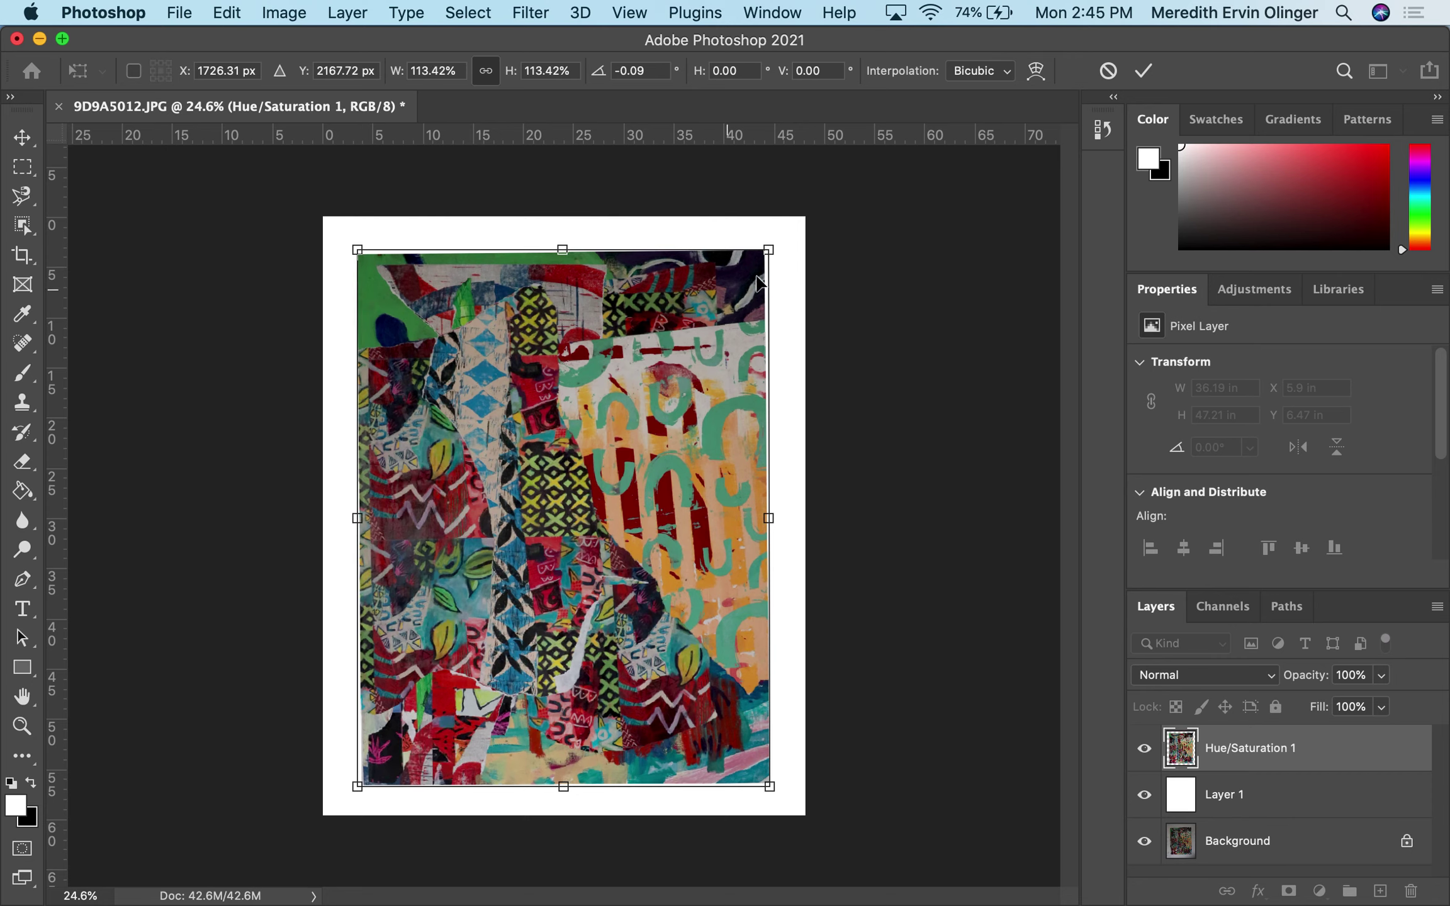
left_click_drag(769, 251, 776, 241)
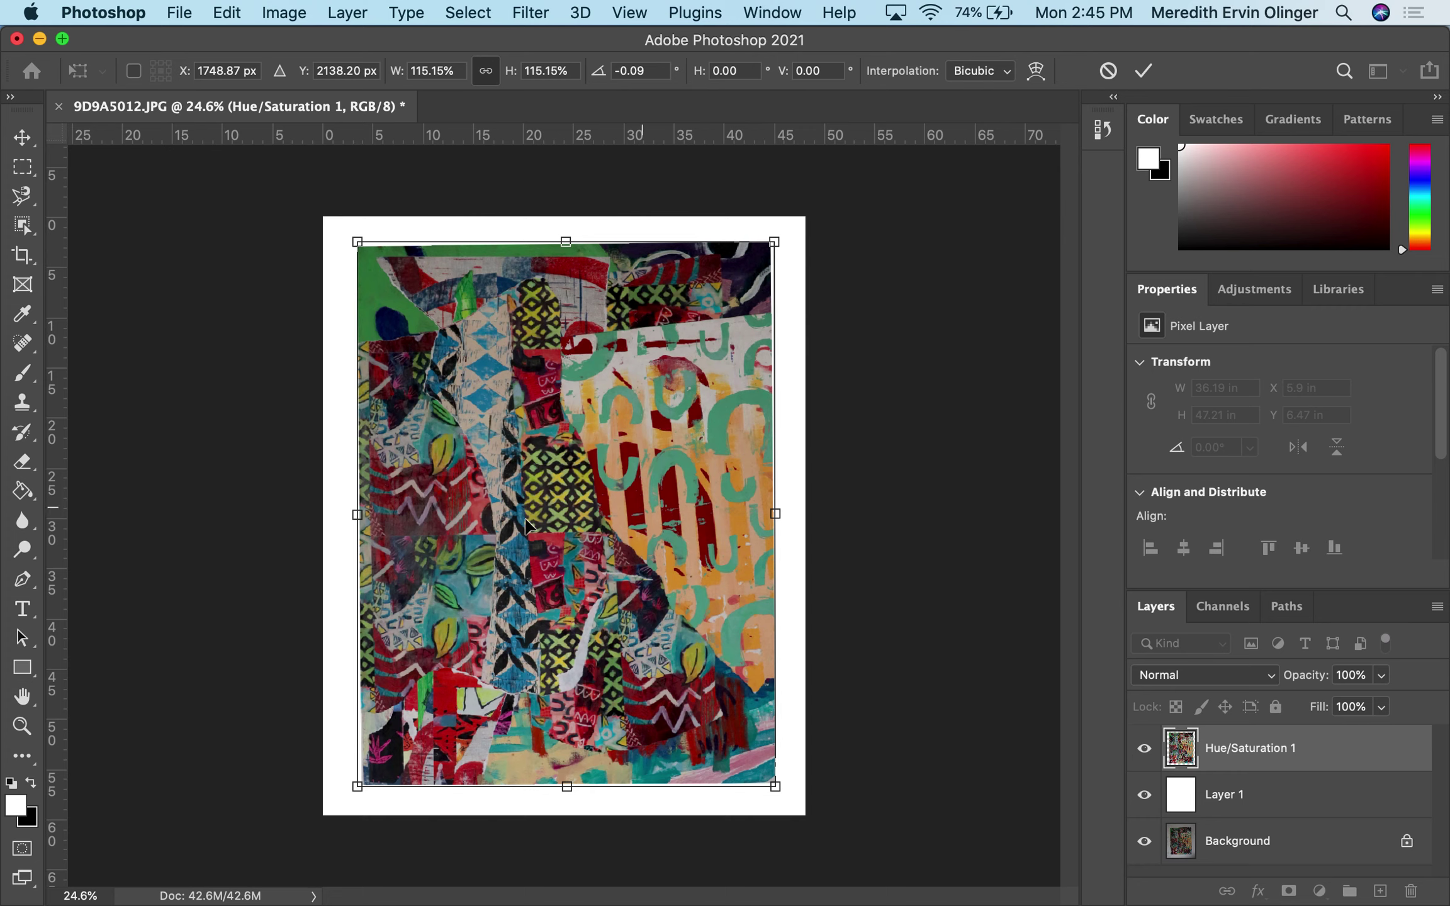
left_click(23, 140)
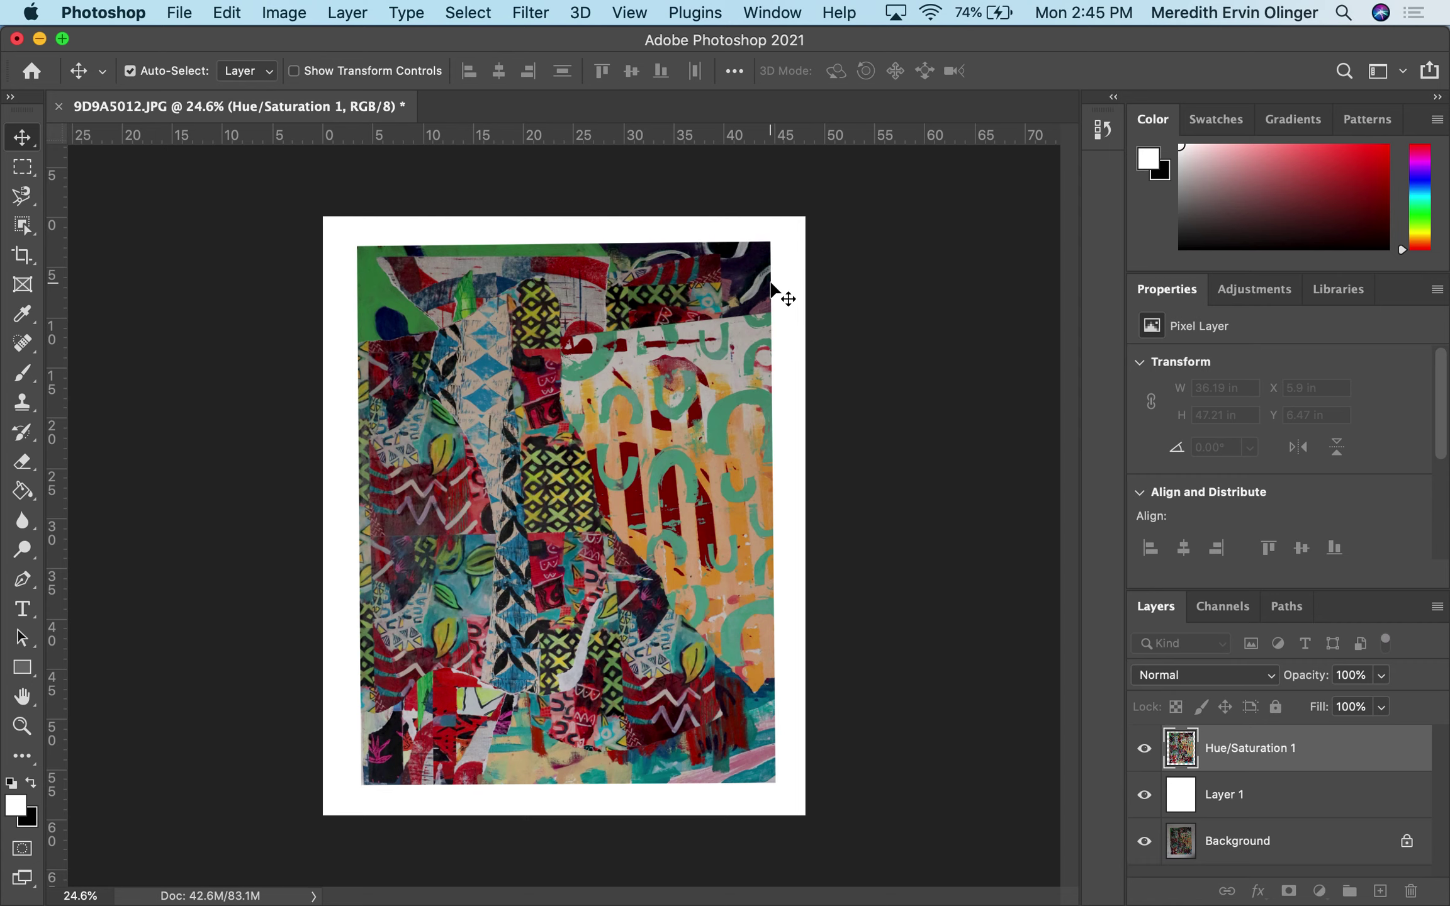
Try to skew the painting's upper-right corner slightly outward, with a horizontal skew of about -0.34°
left_click(232, 9)
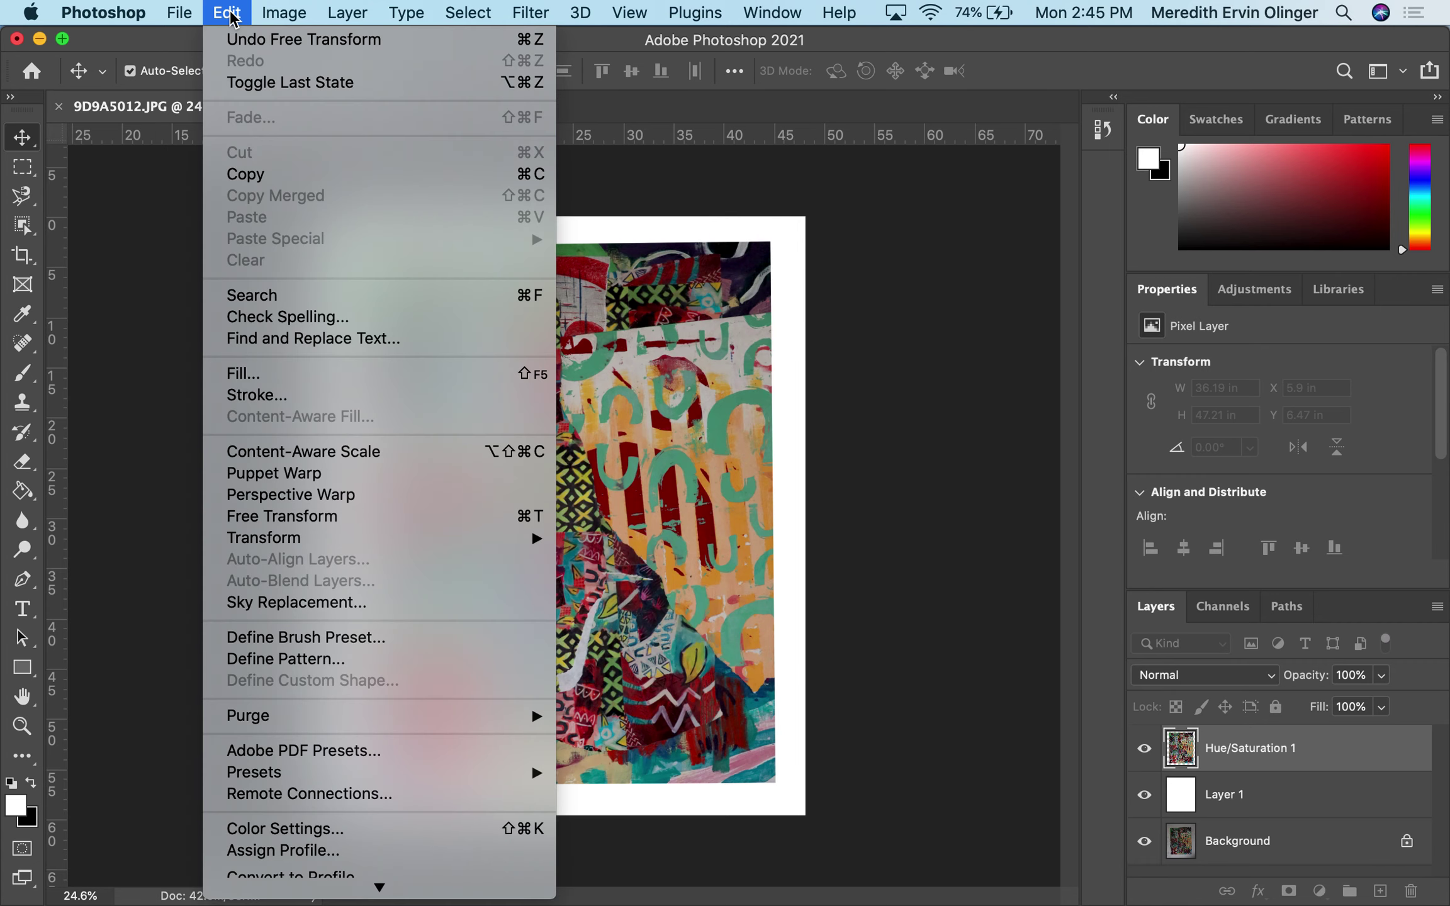
mouse_move(302, 551)
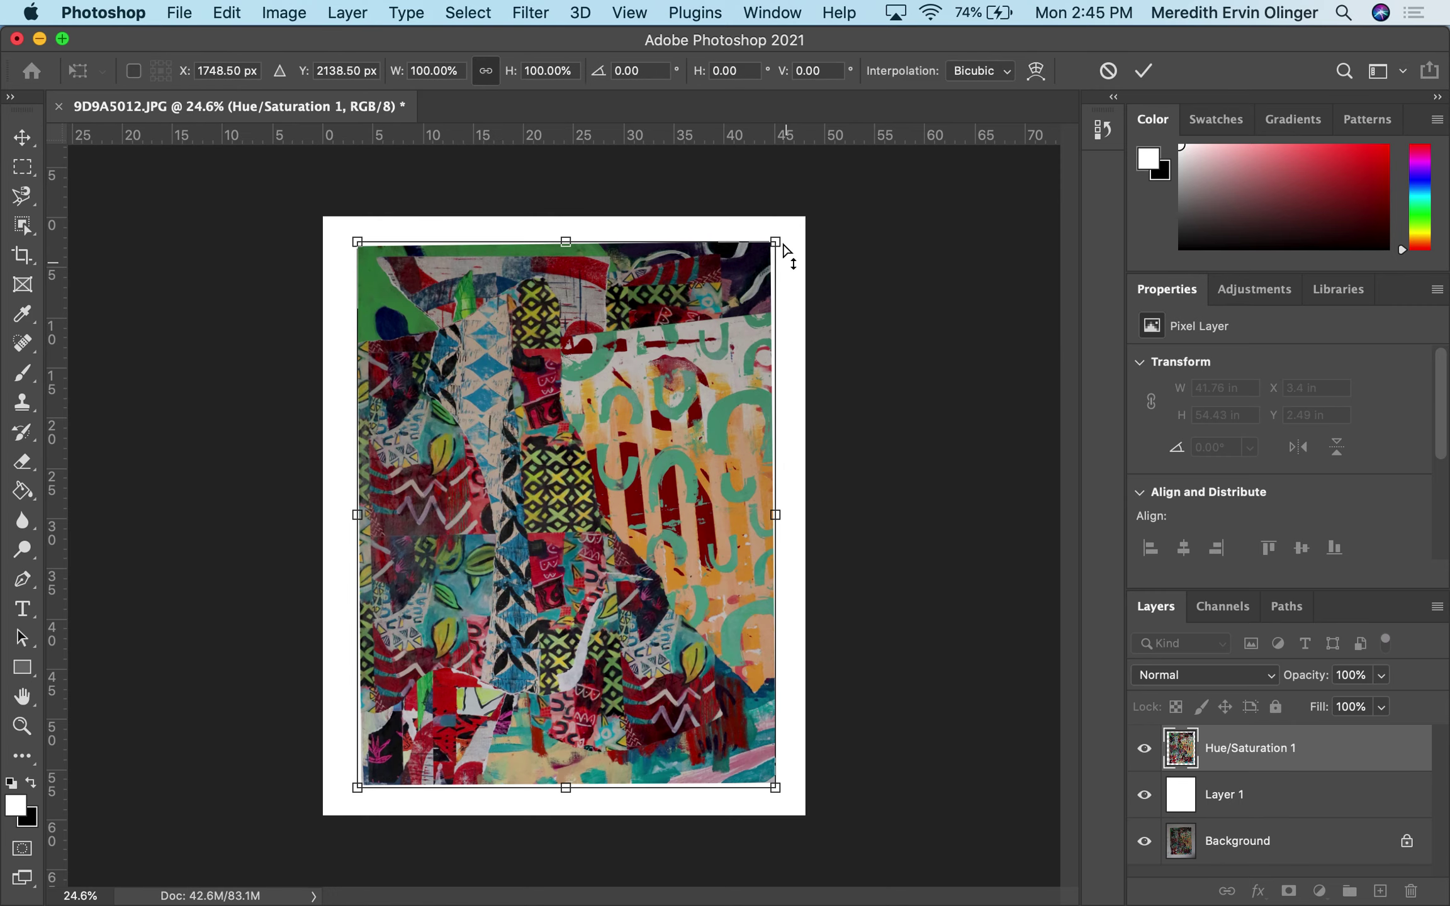
left_click_drag(776, 246, 781, 248)
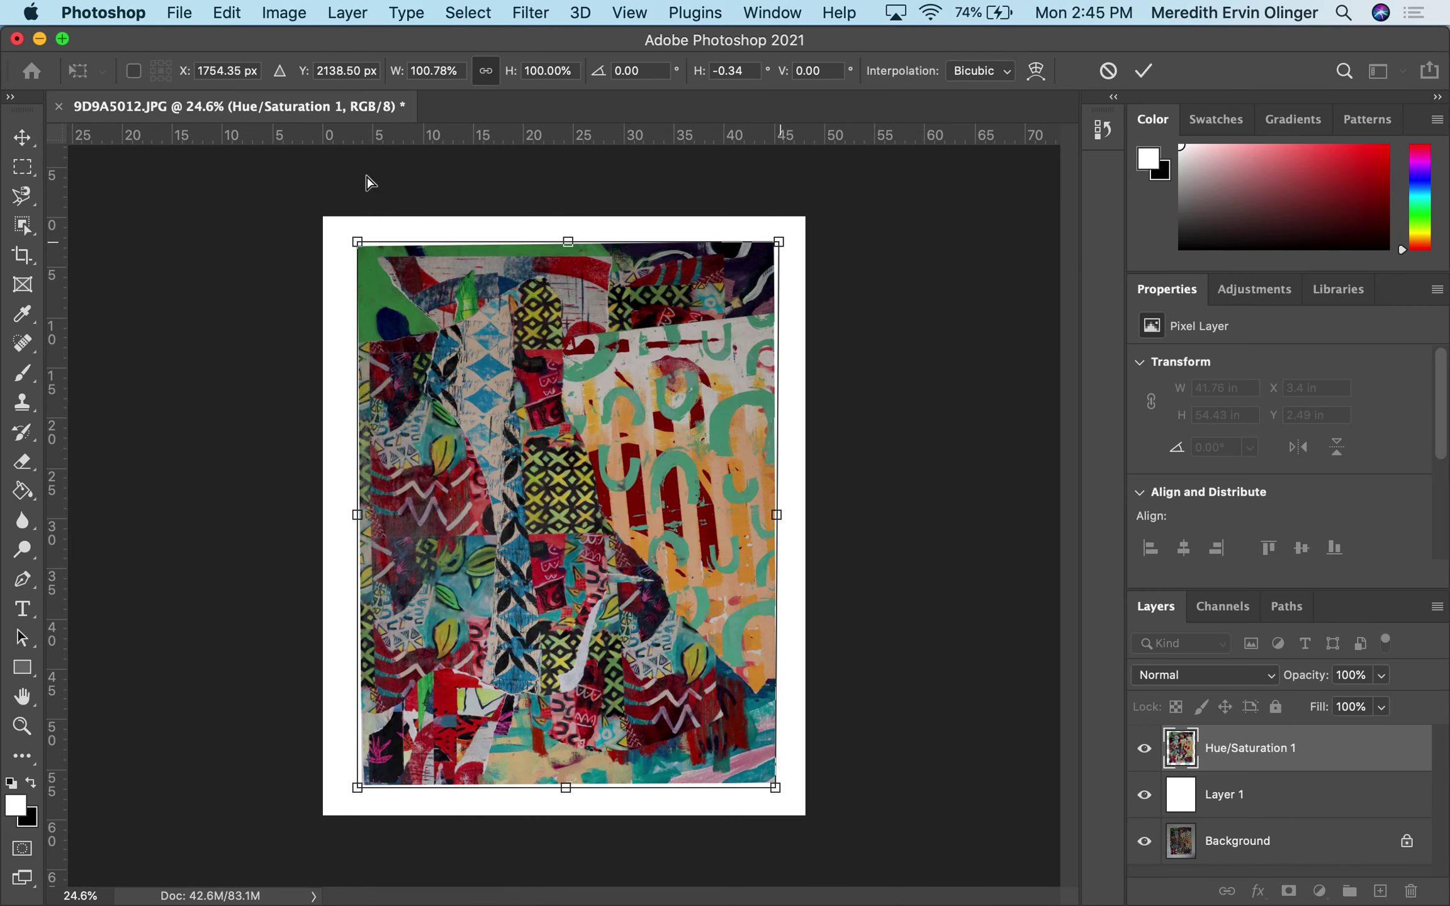
left_click(24, 139)
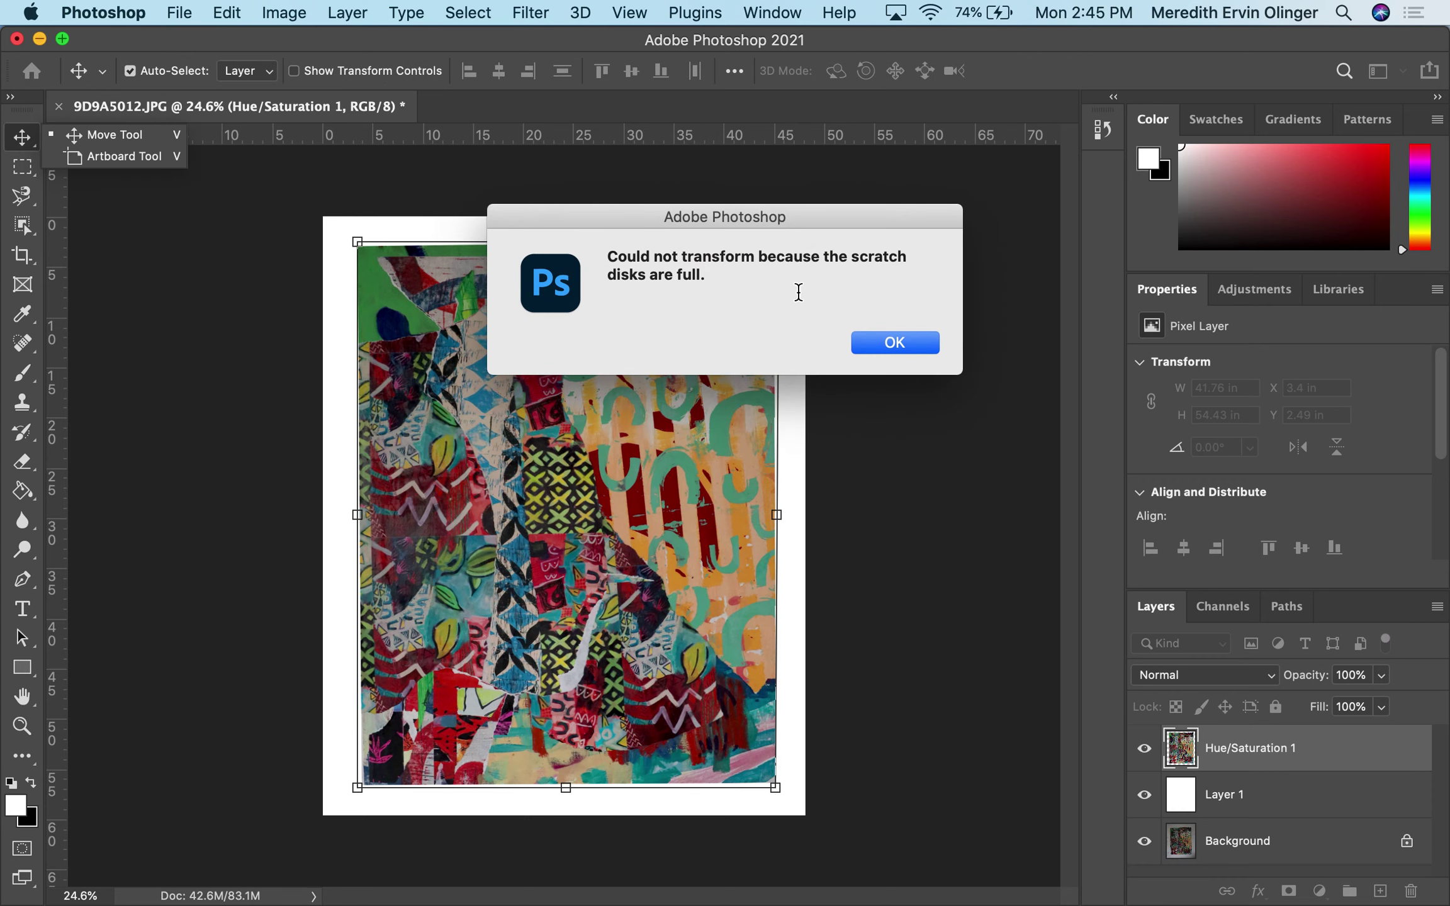
left_click(912, 346)
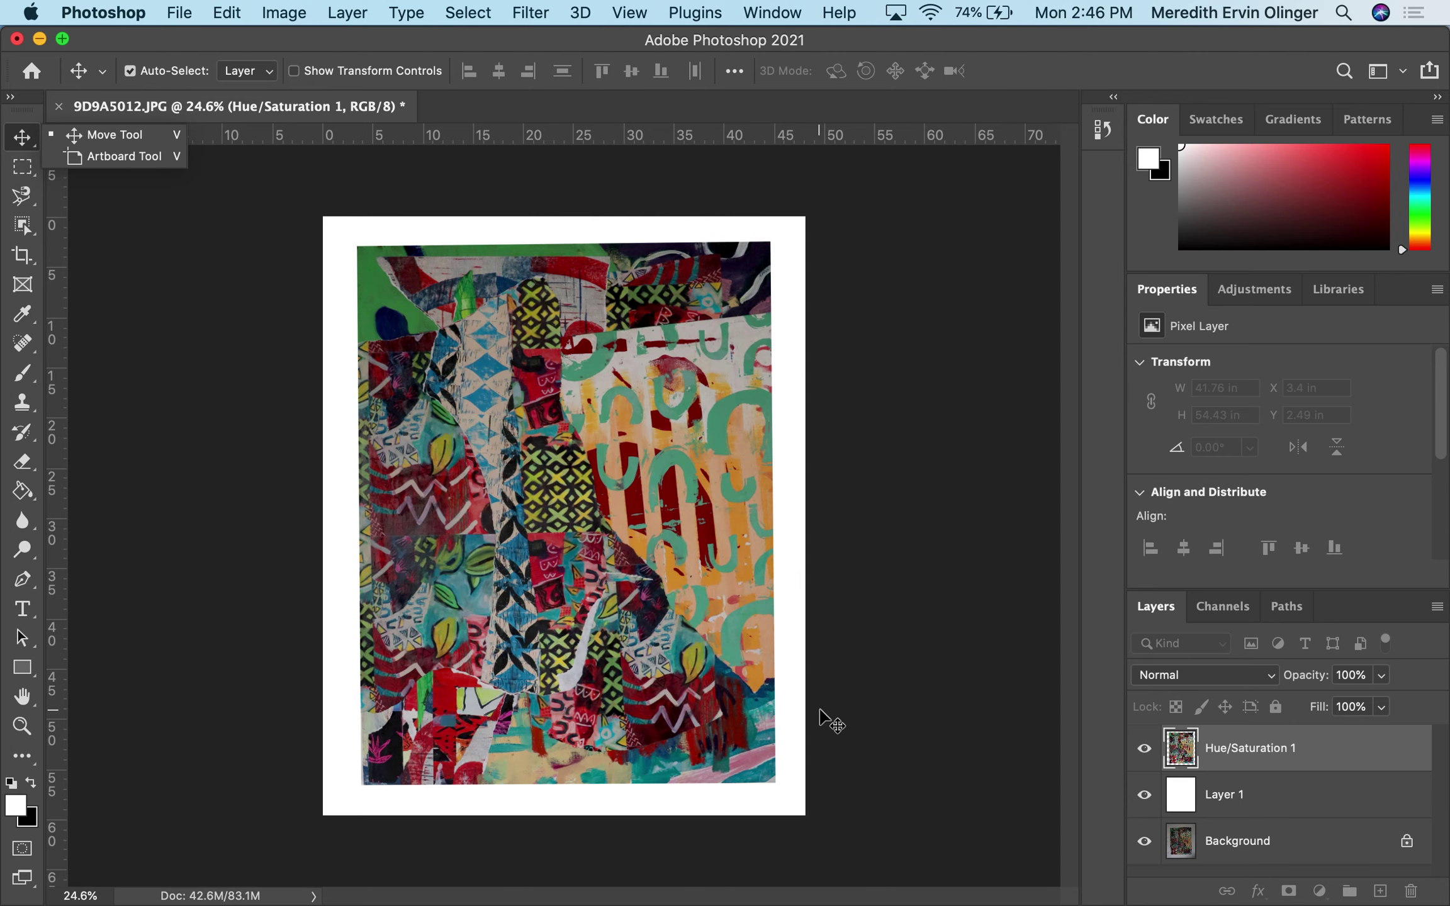
left_click(874, 682)
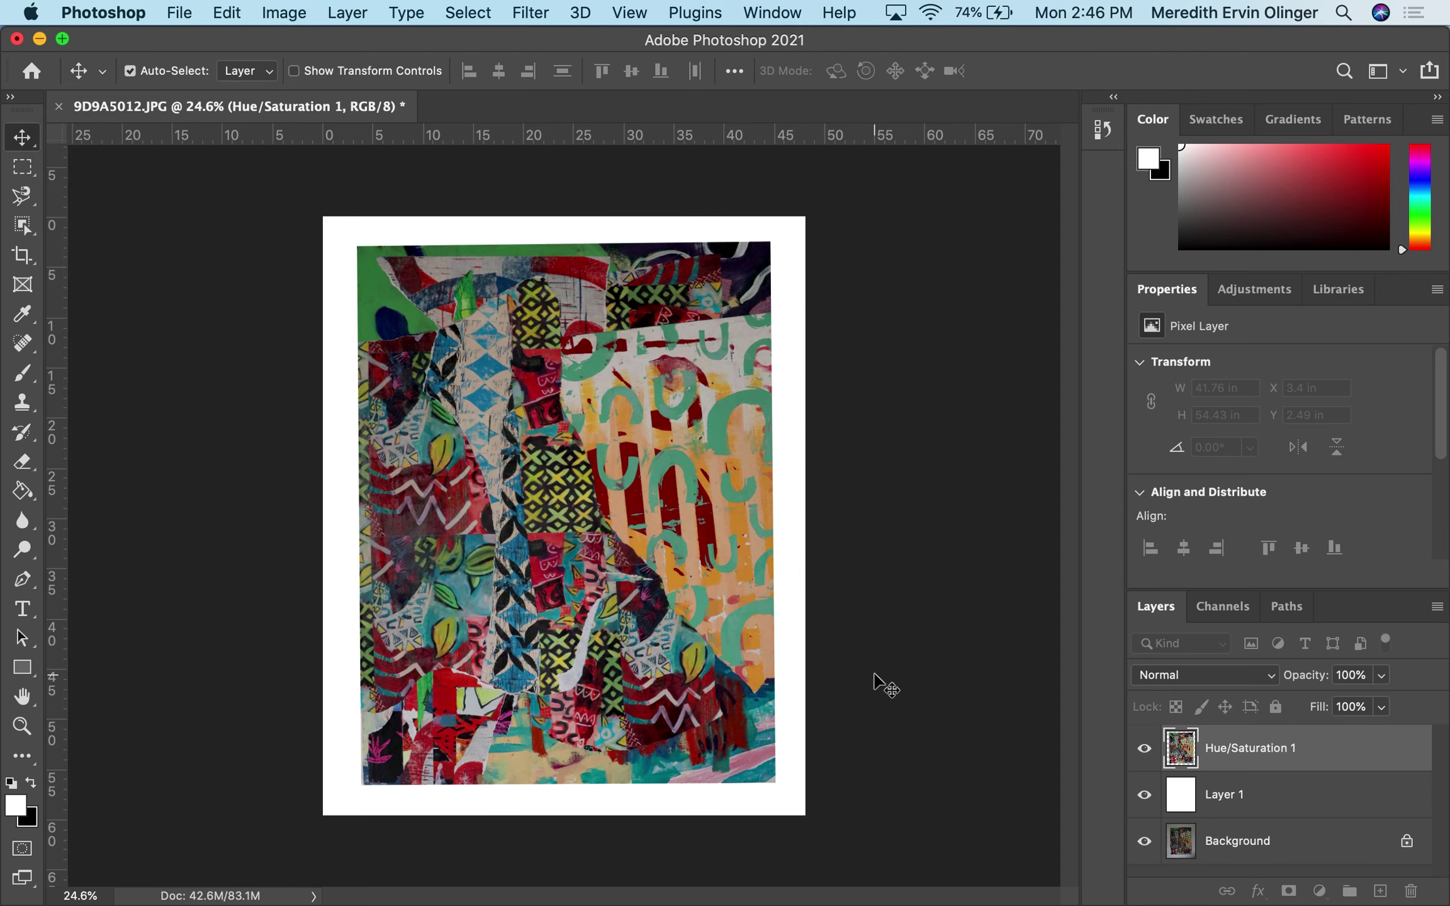
Purge all of Photoshop's cached data, including the histories, and accept that this cannot be undone
left_click(228, 13)
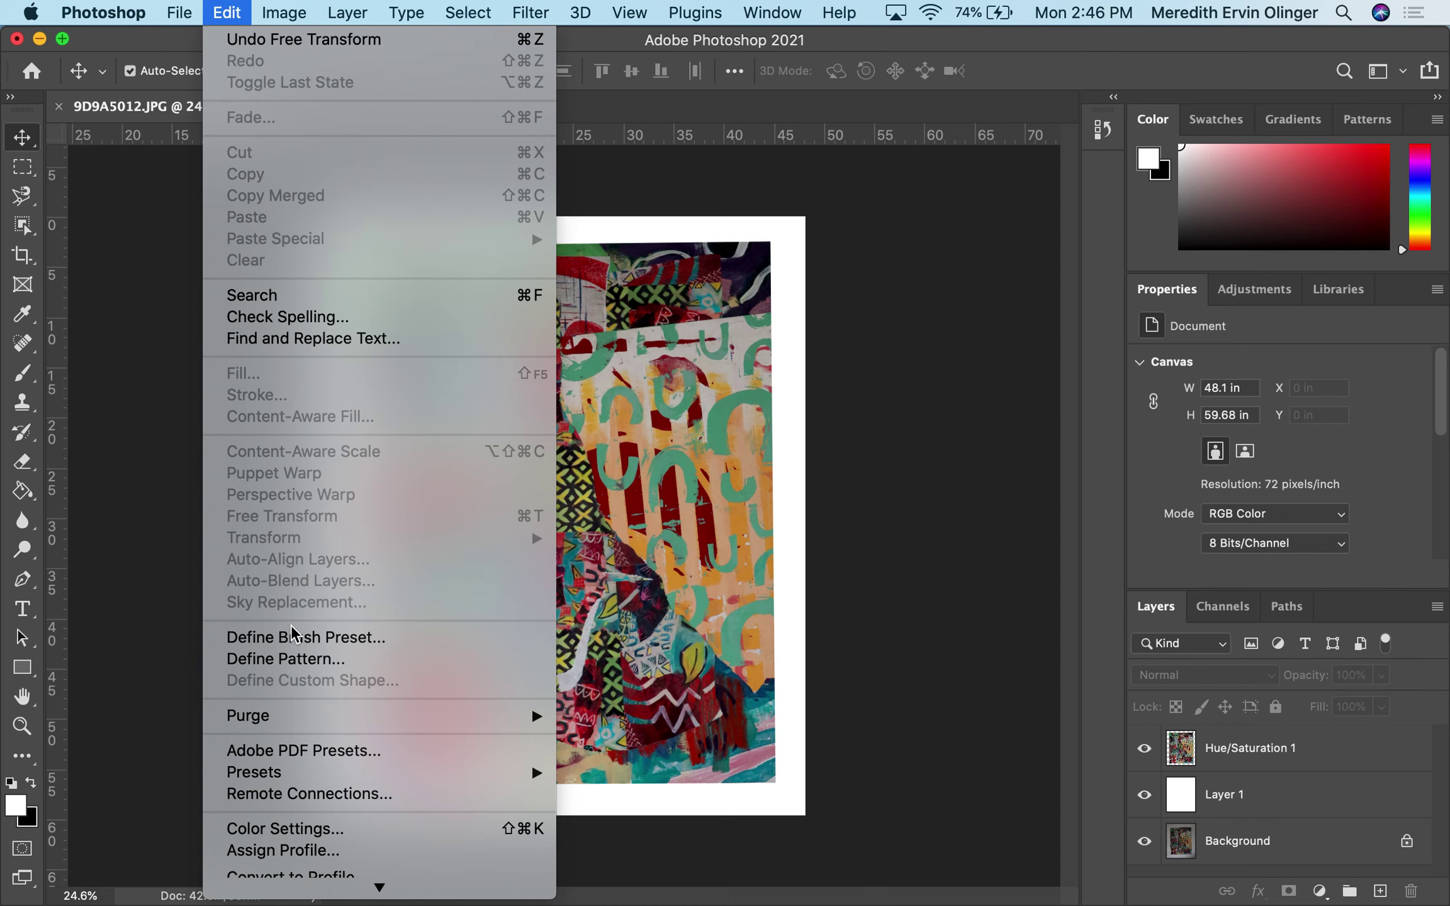
mouse_move(281, 716)
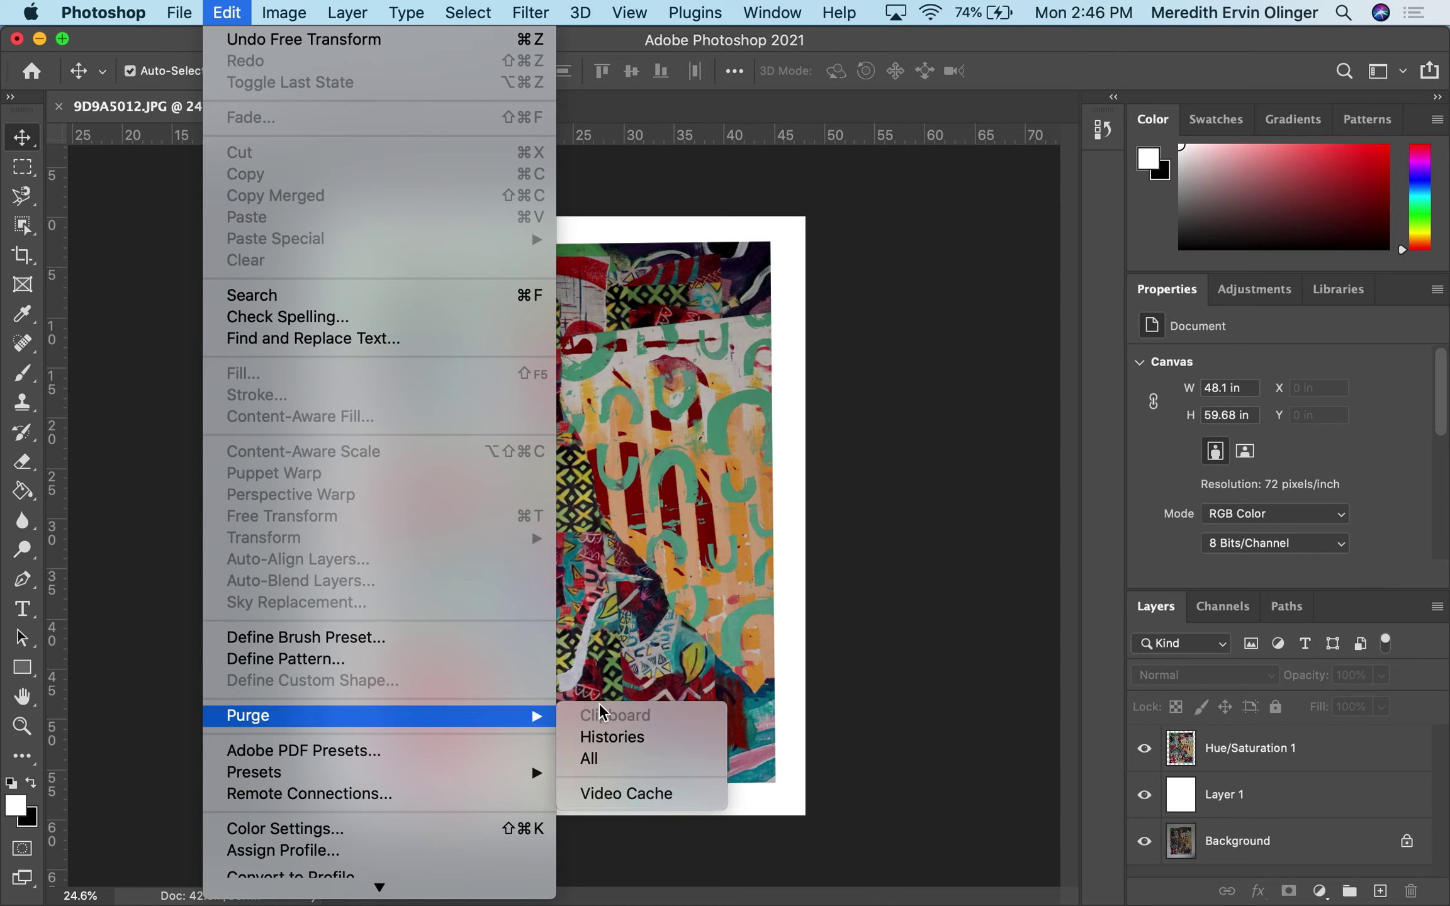
left_click(601, 761)
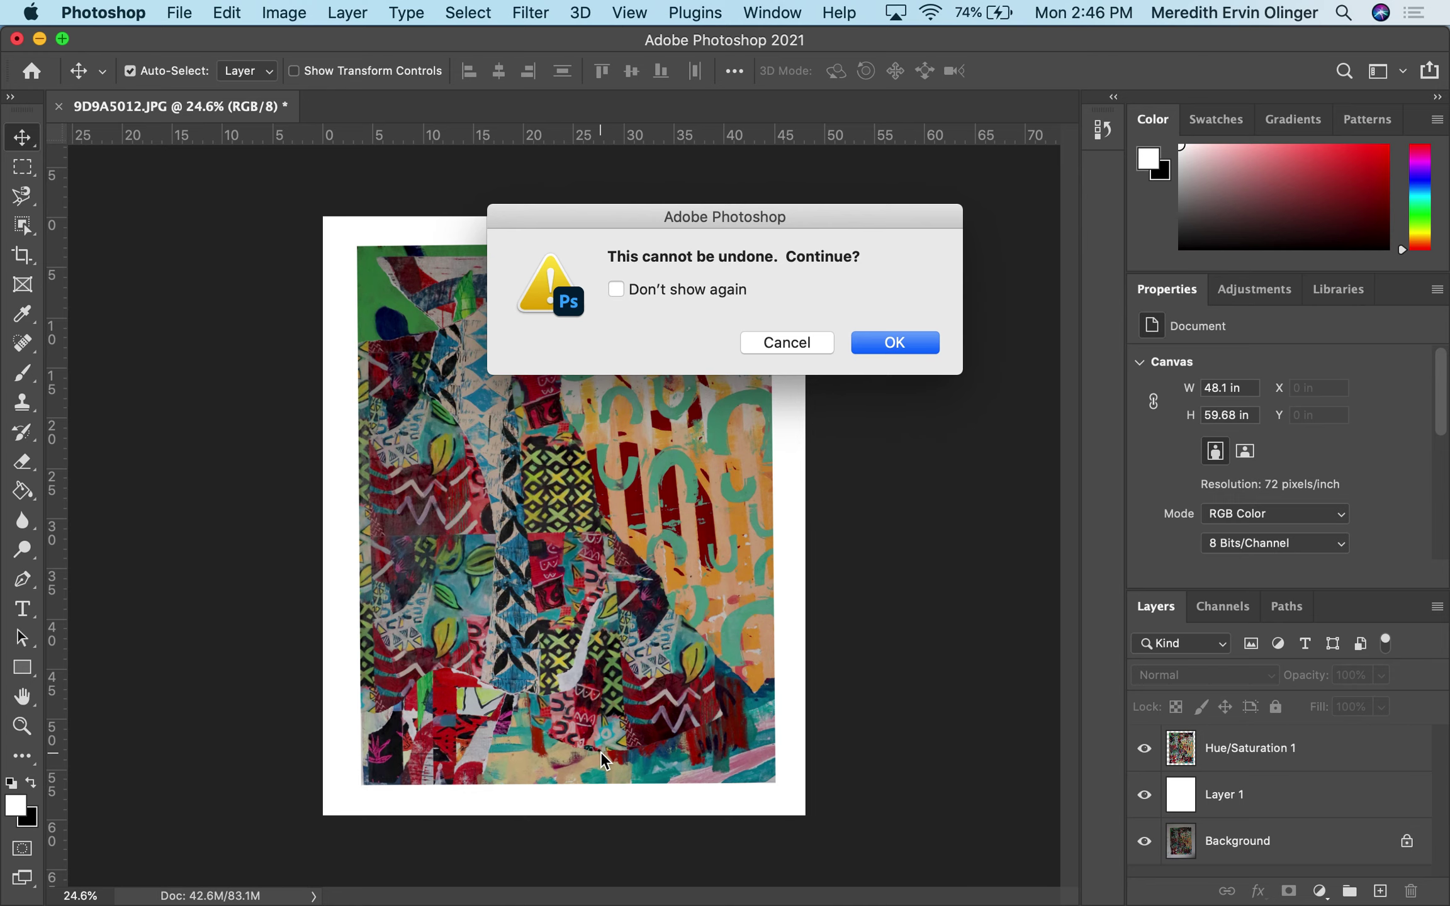
left_click(933, 350)
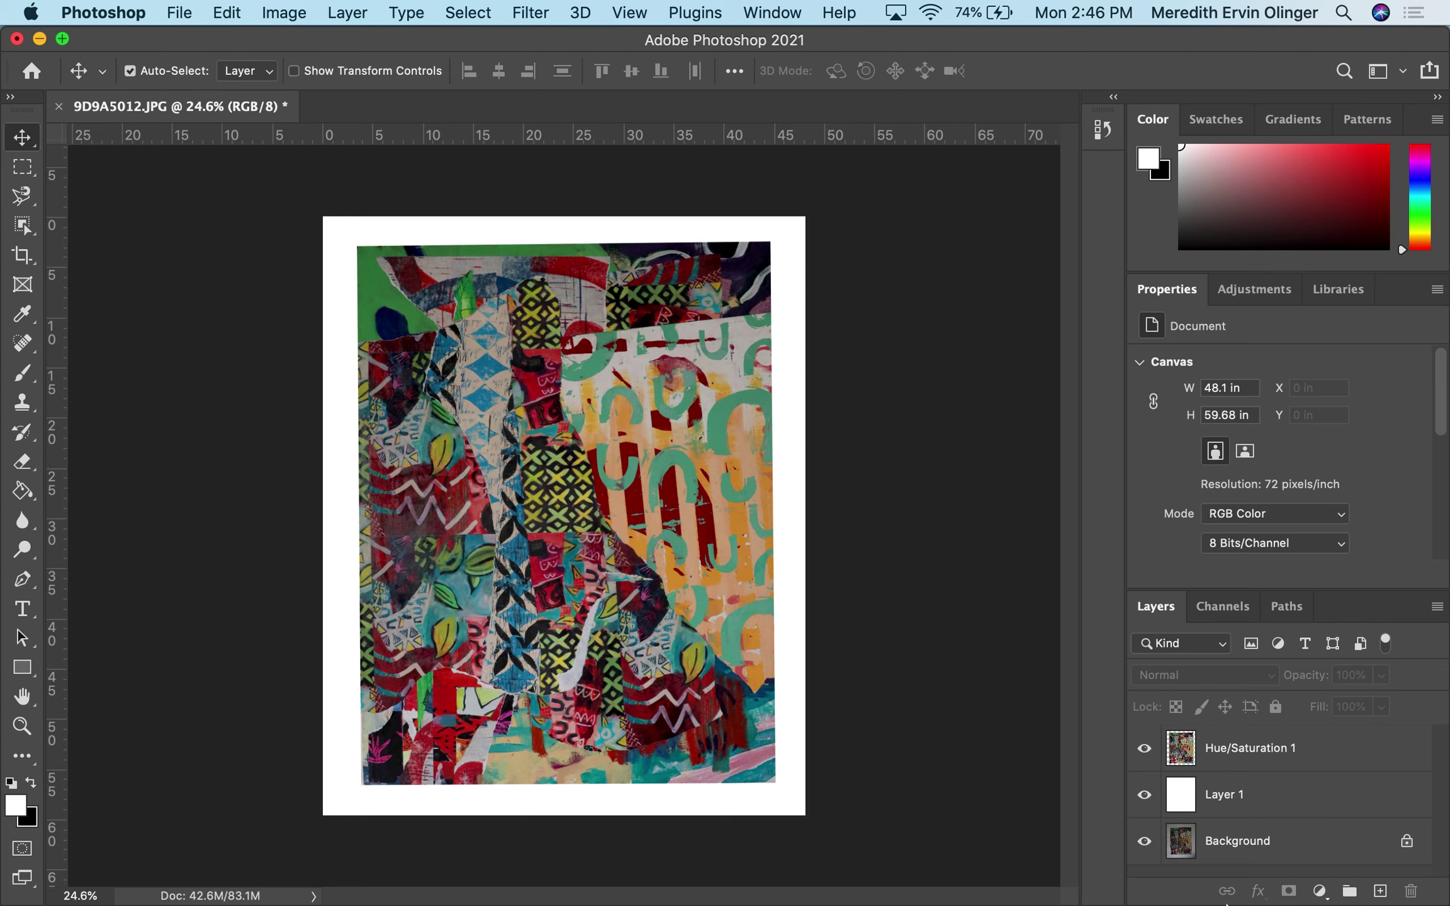
Permanently empty the Mac's Trash and close the two Finder folder windows covering the Photoshop document
mouse_move(1205, 903)
right_click(1357, 854)
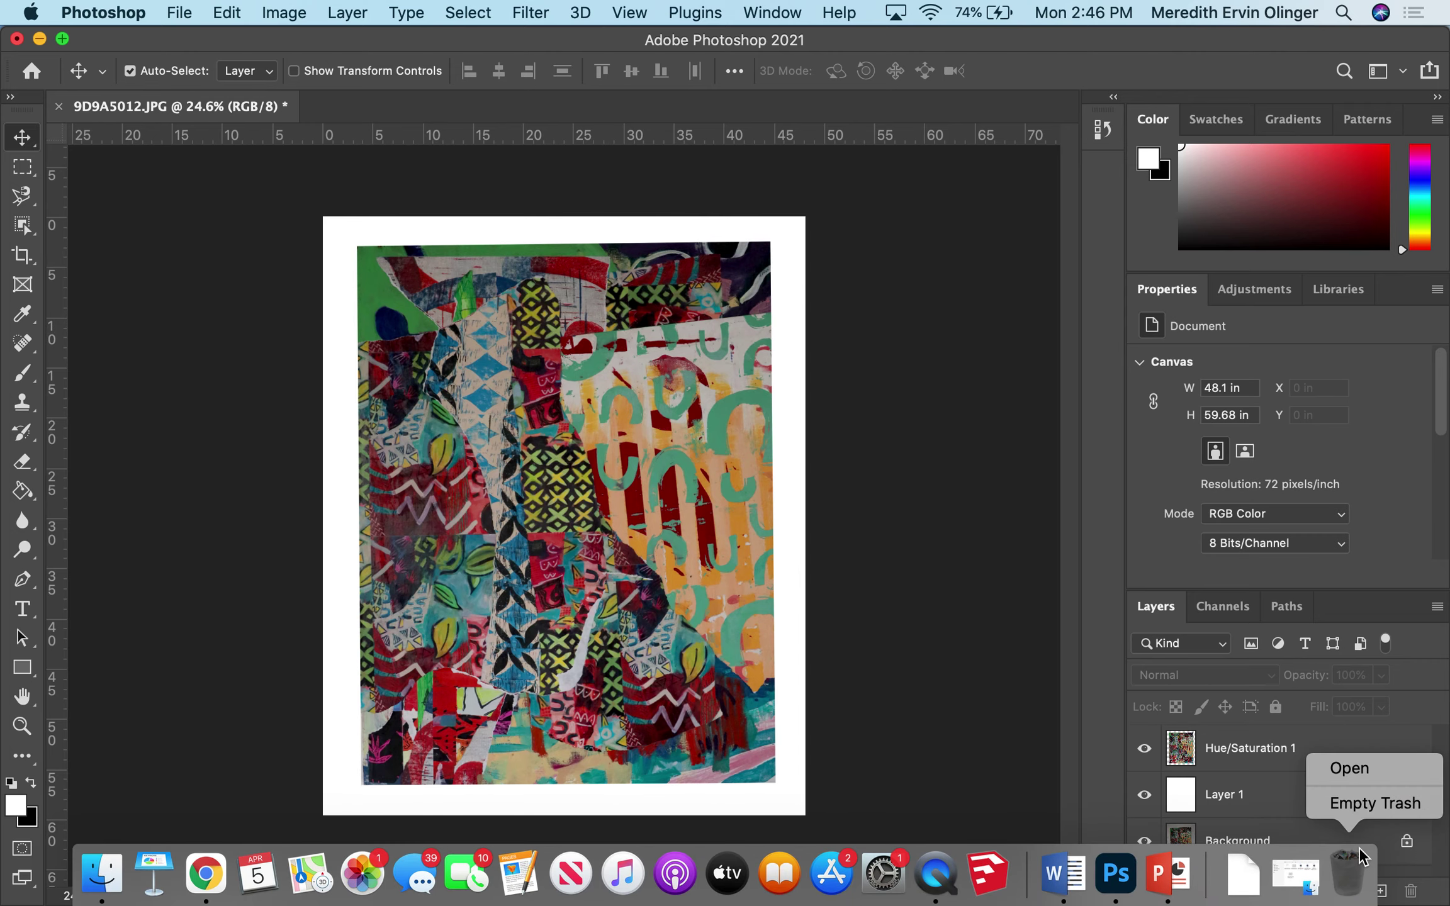
left_click(1368, 801)
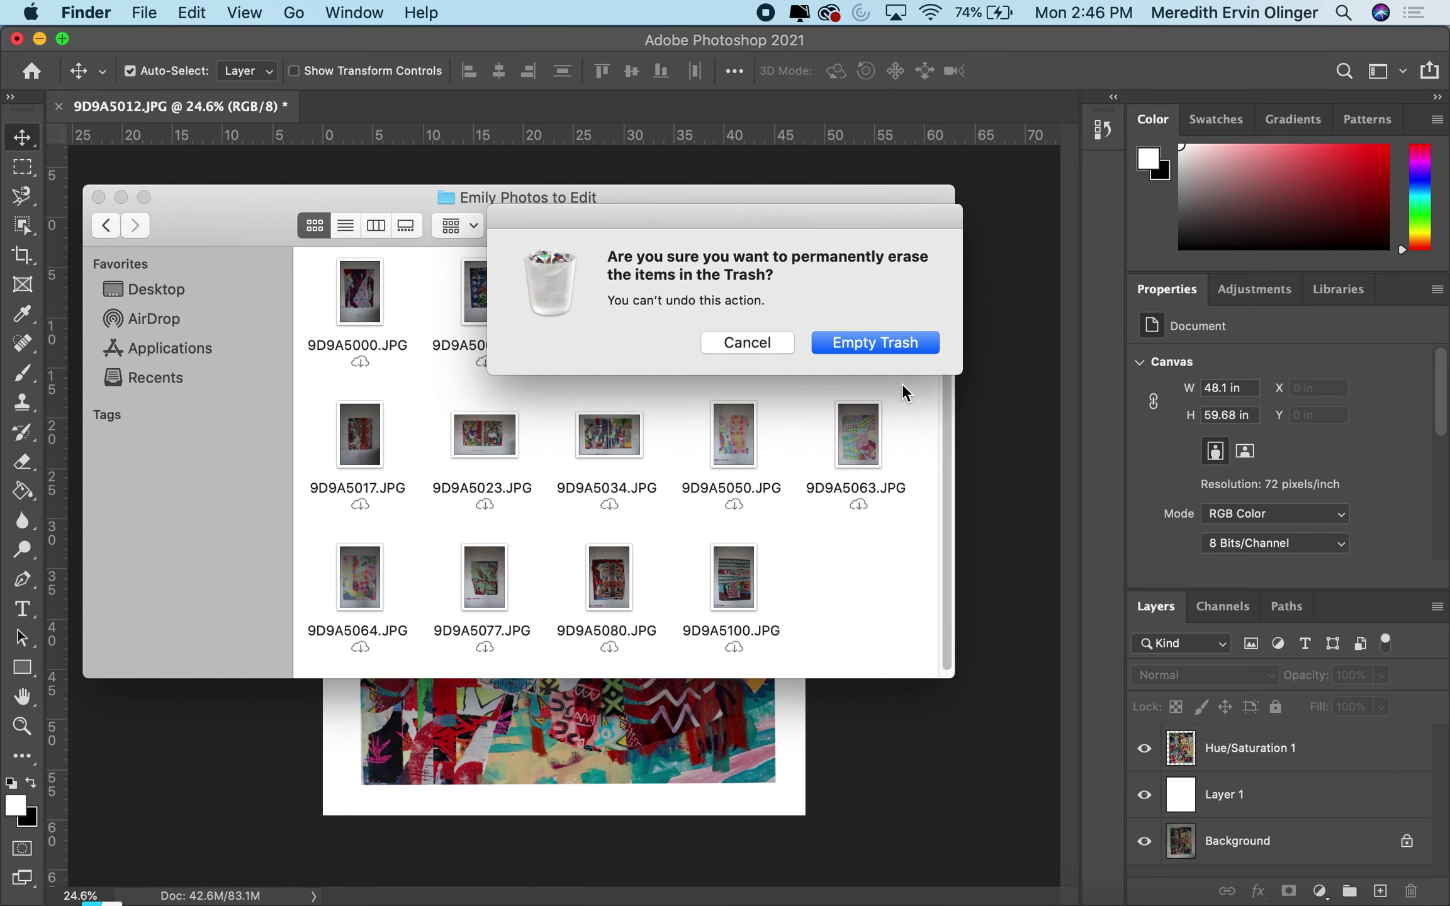
left_click(898, 342)
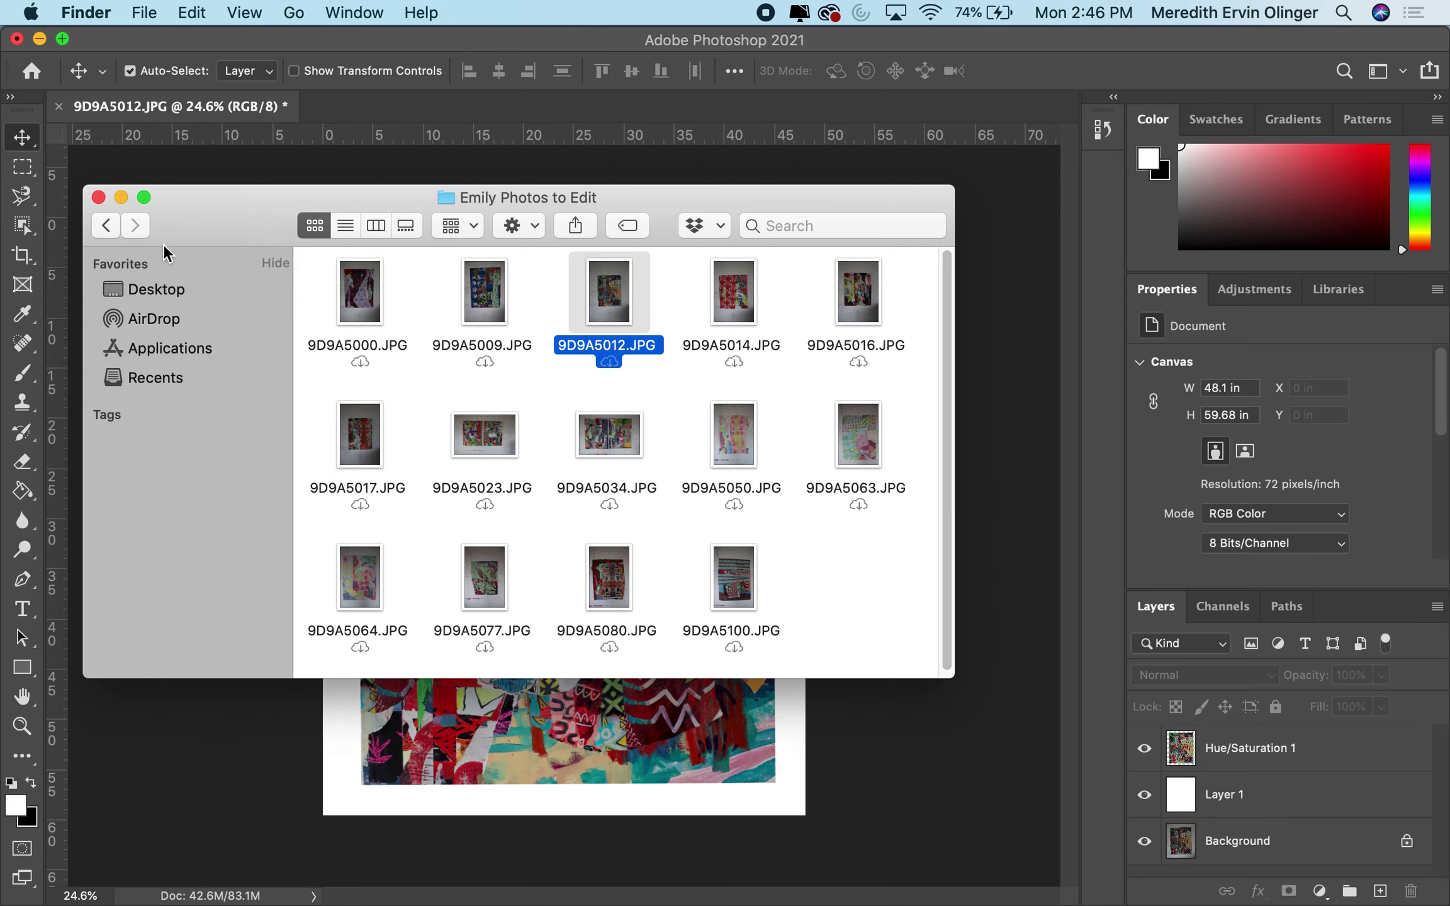
left_click(98, 197)
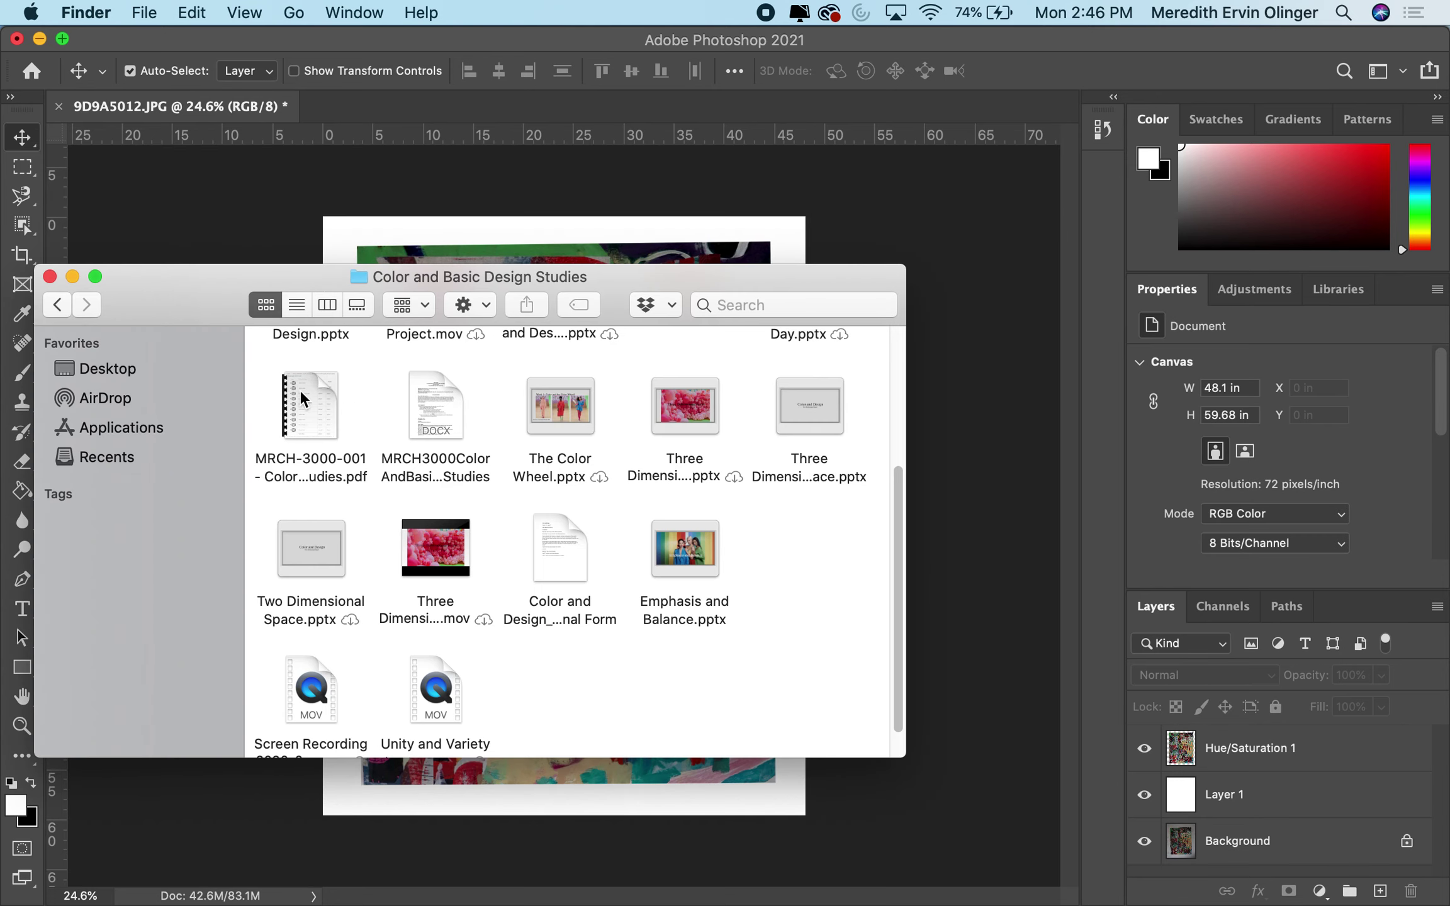
left_click(50, 277)
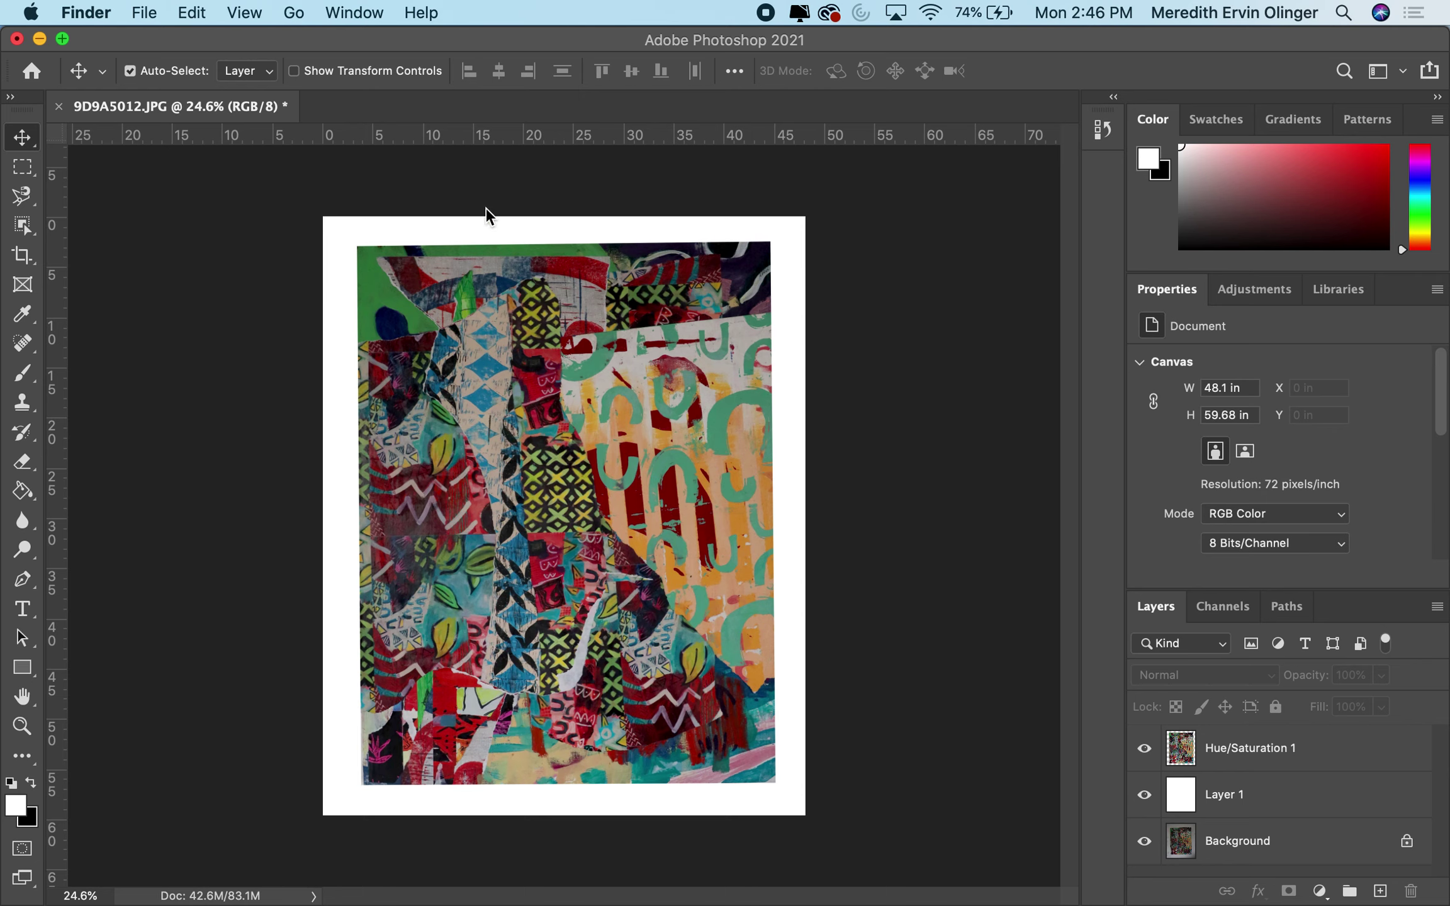
left_click(192, 12)
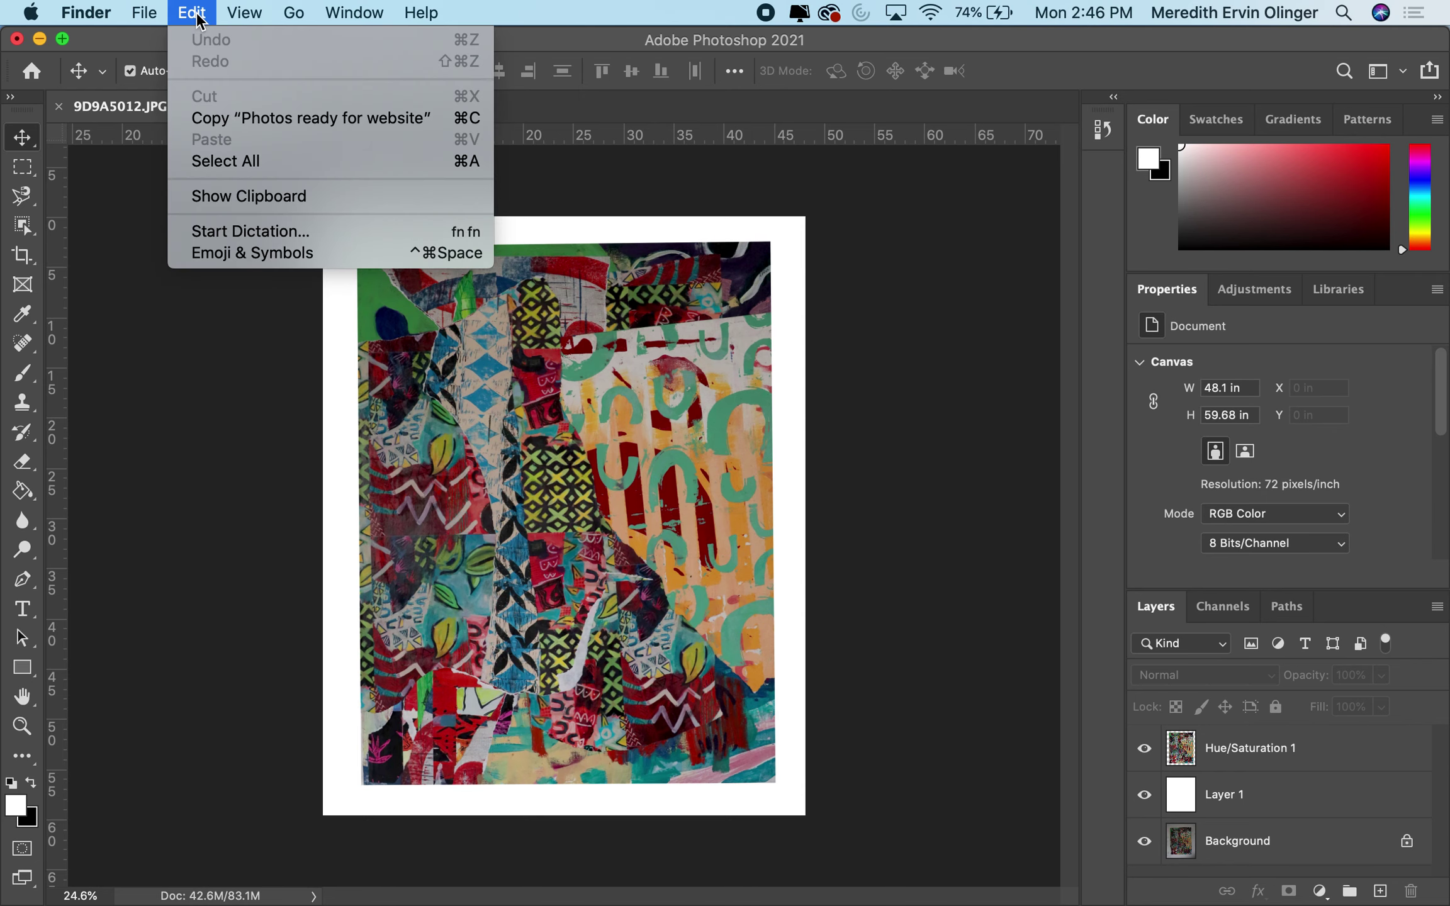
left_click(132, 228)
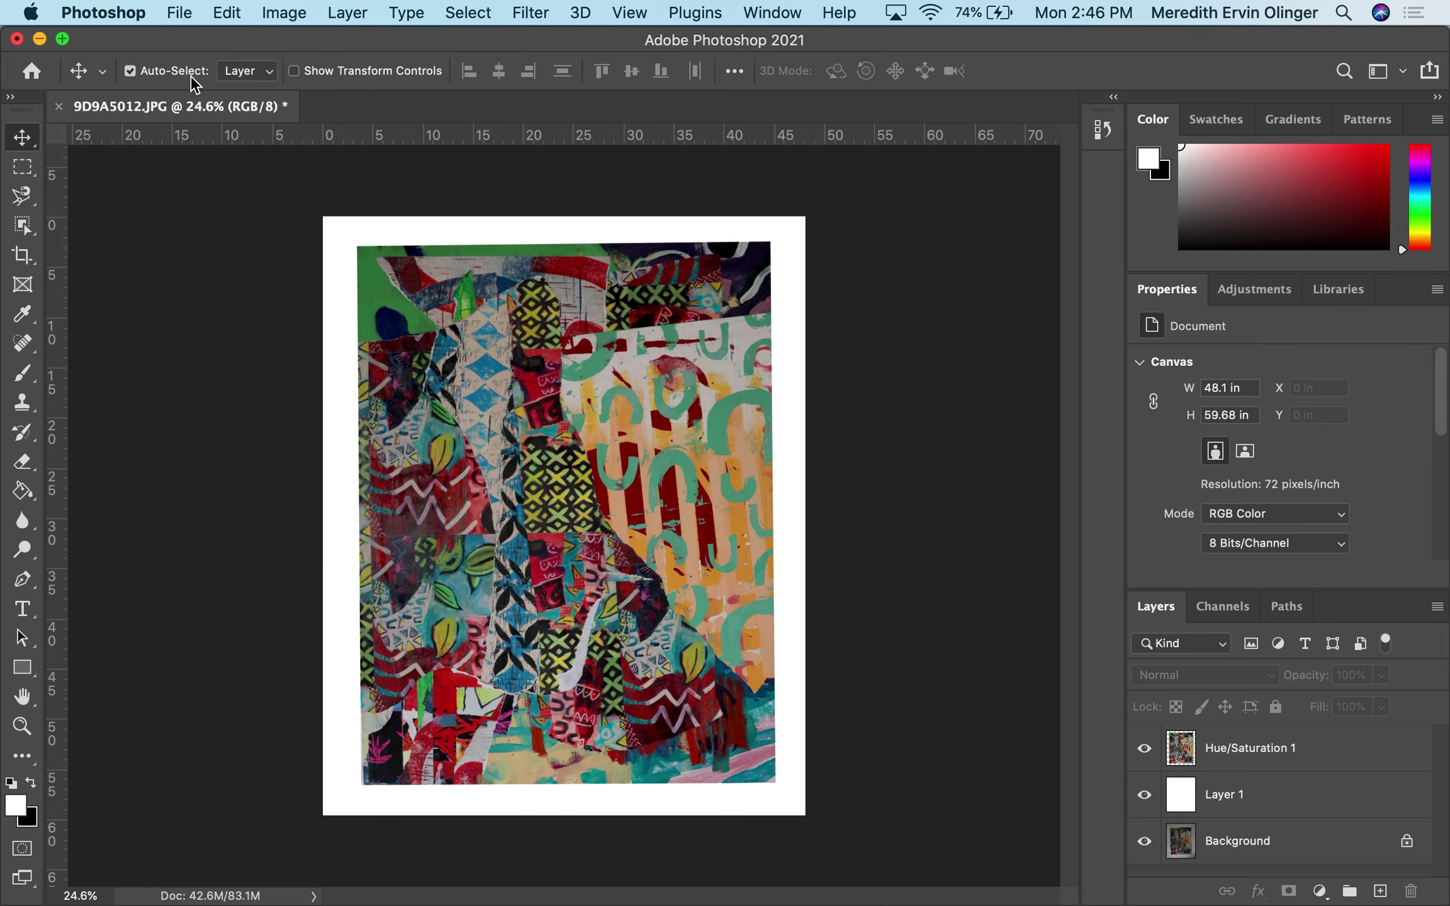
left_click(227, 13)
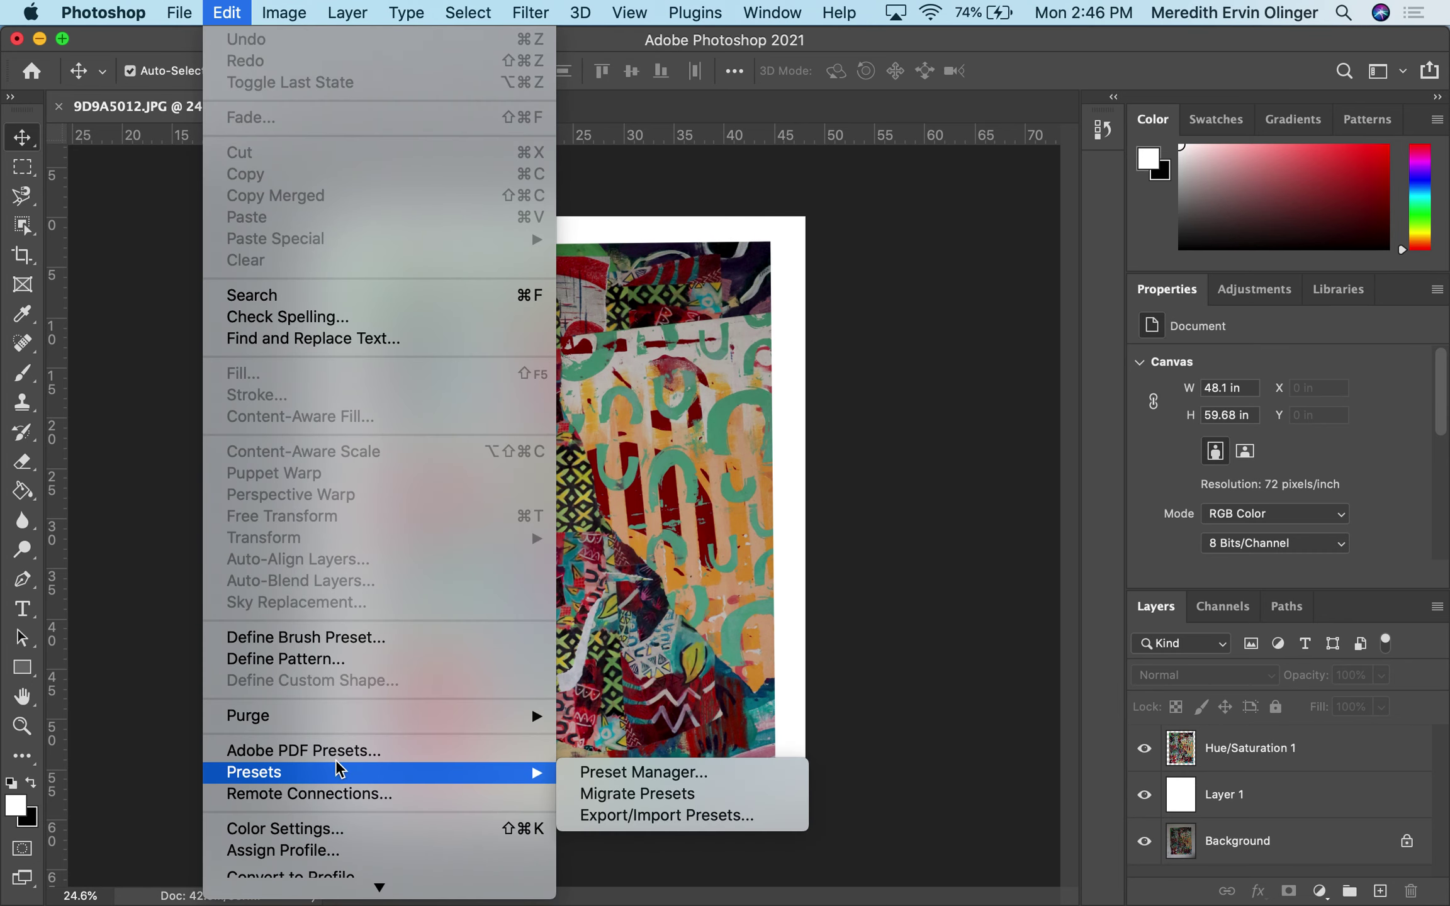
left_click(673, 614)
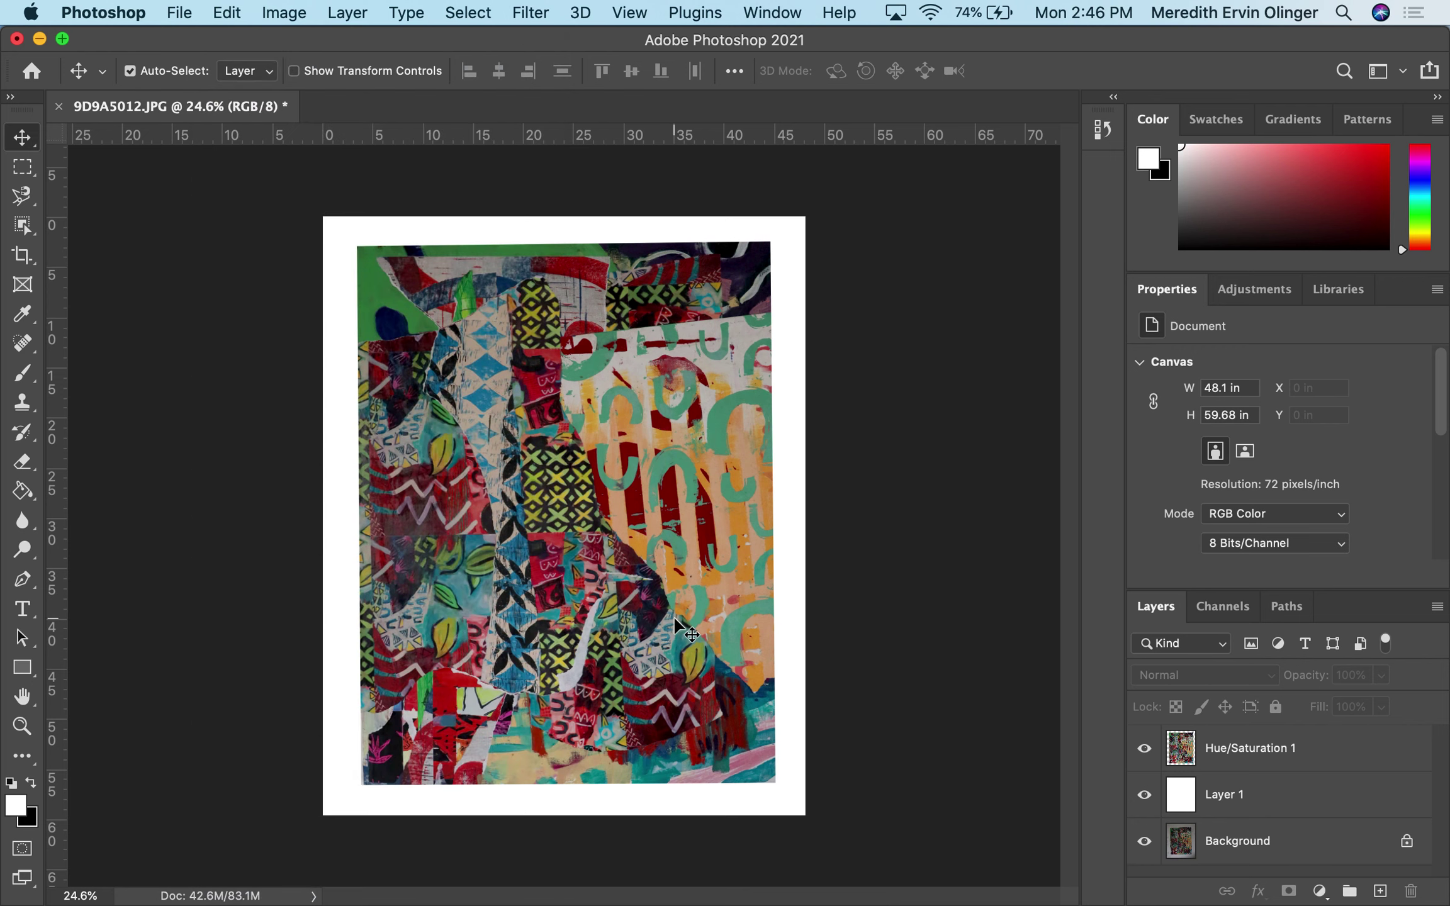
Select the painting's layer on the canvas and review the Transform options available for it, such as Scale, Rotate and Skew
left_click(673, 615)
left_click(224, 12)
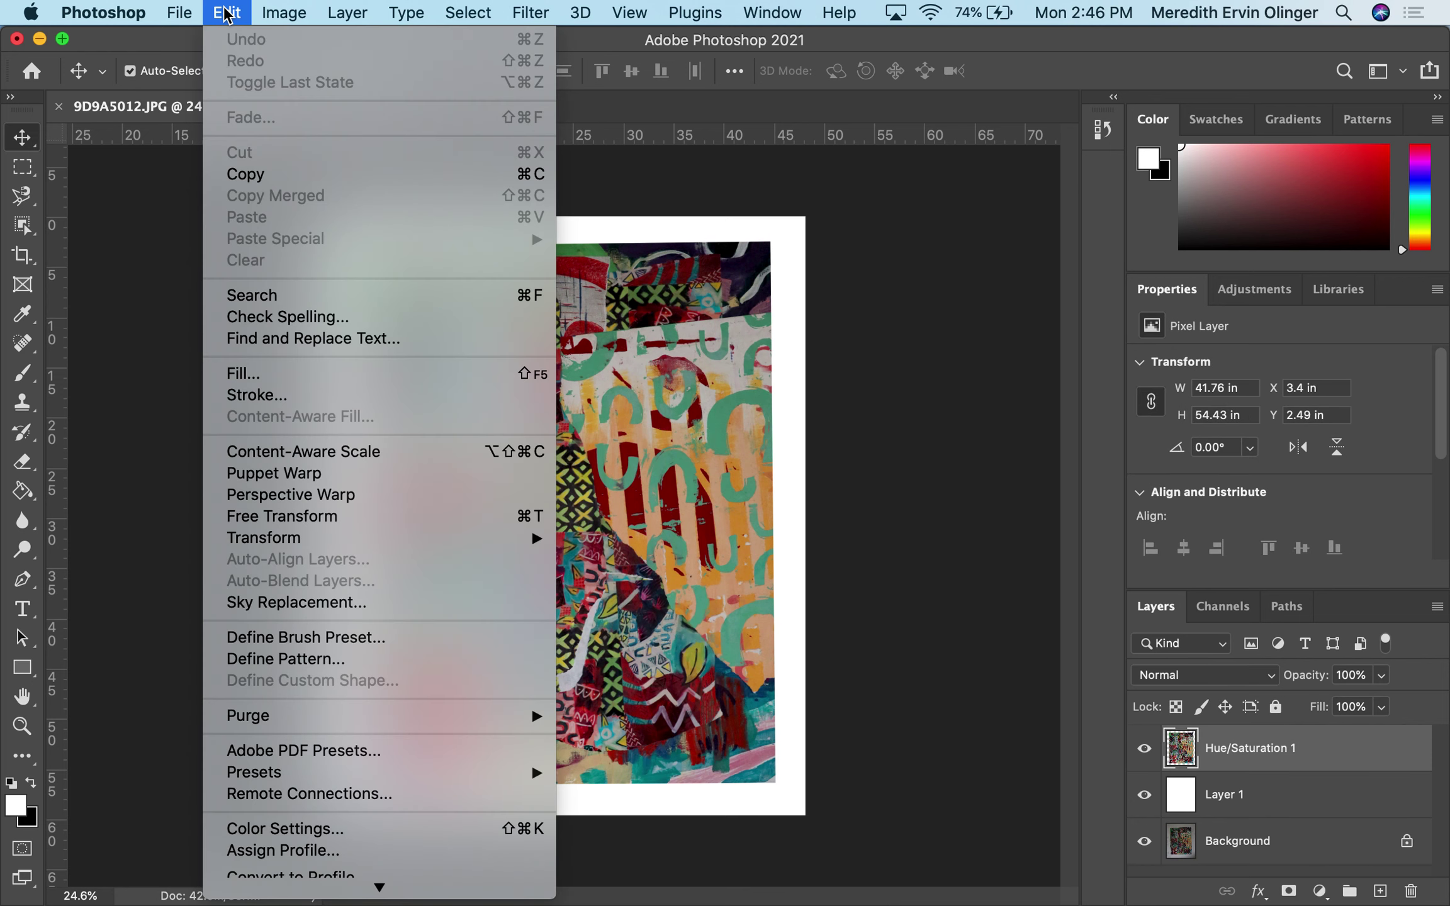
mouse_move(290, 542)
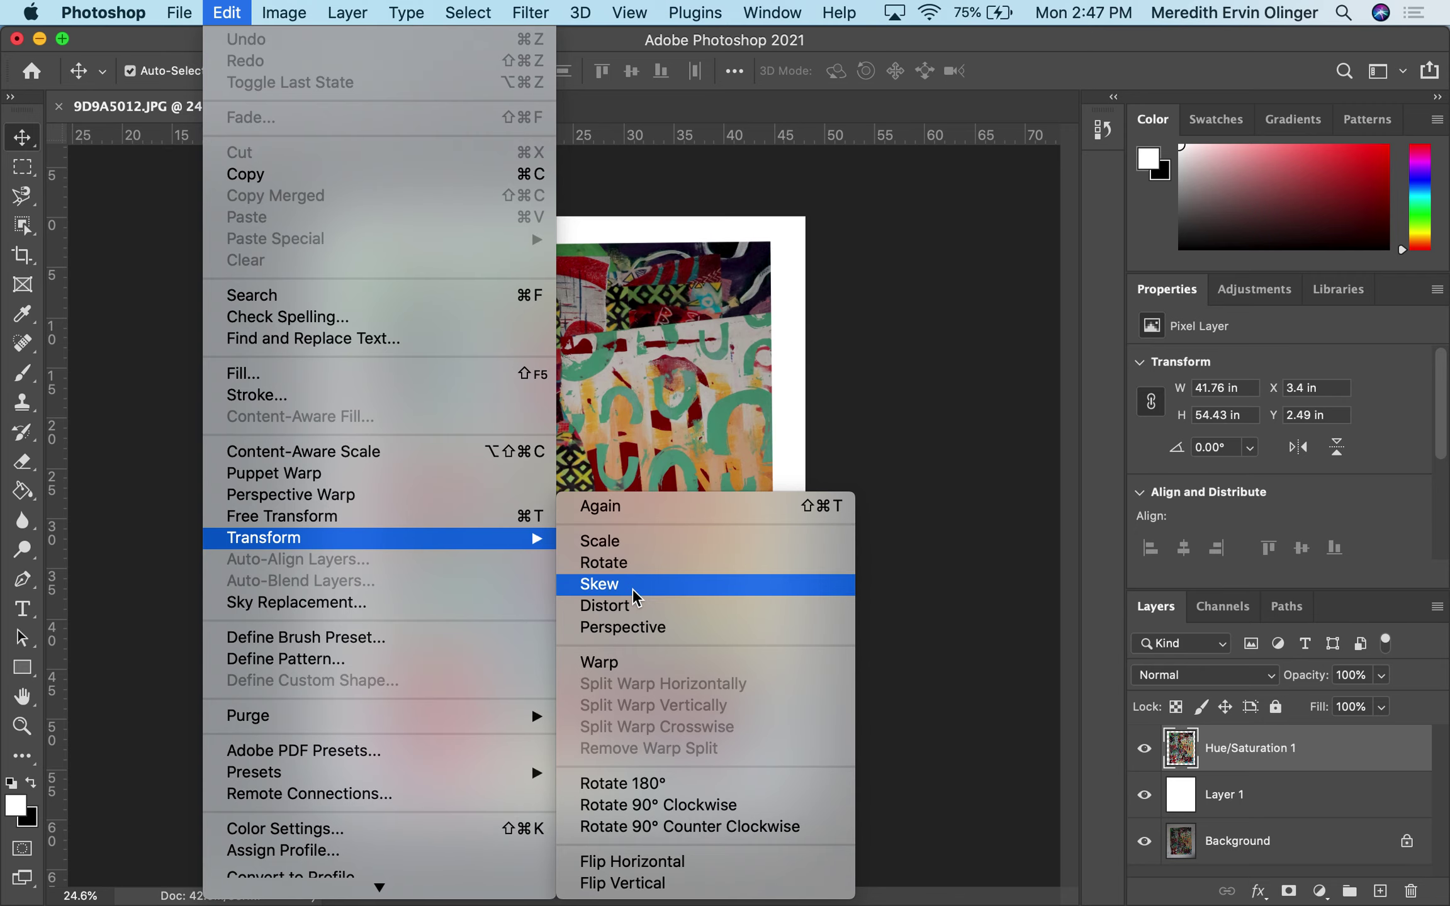
left_click(909, 479)
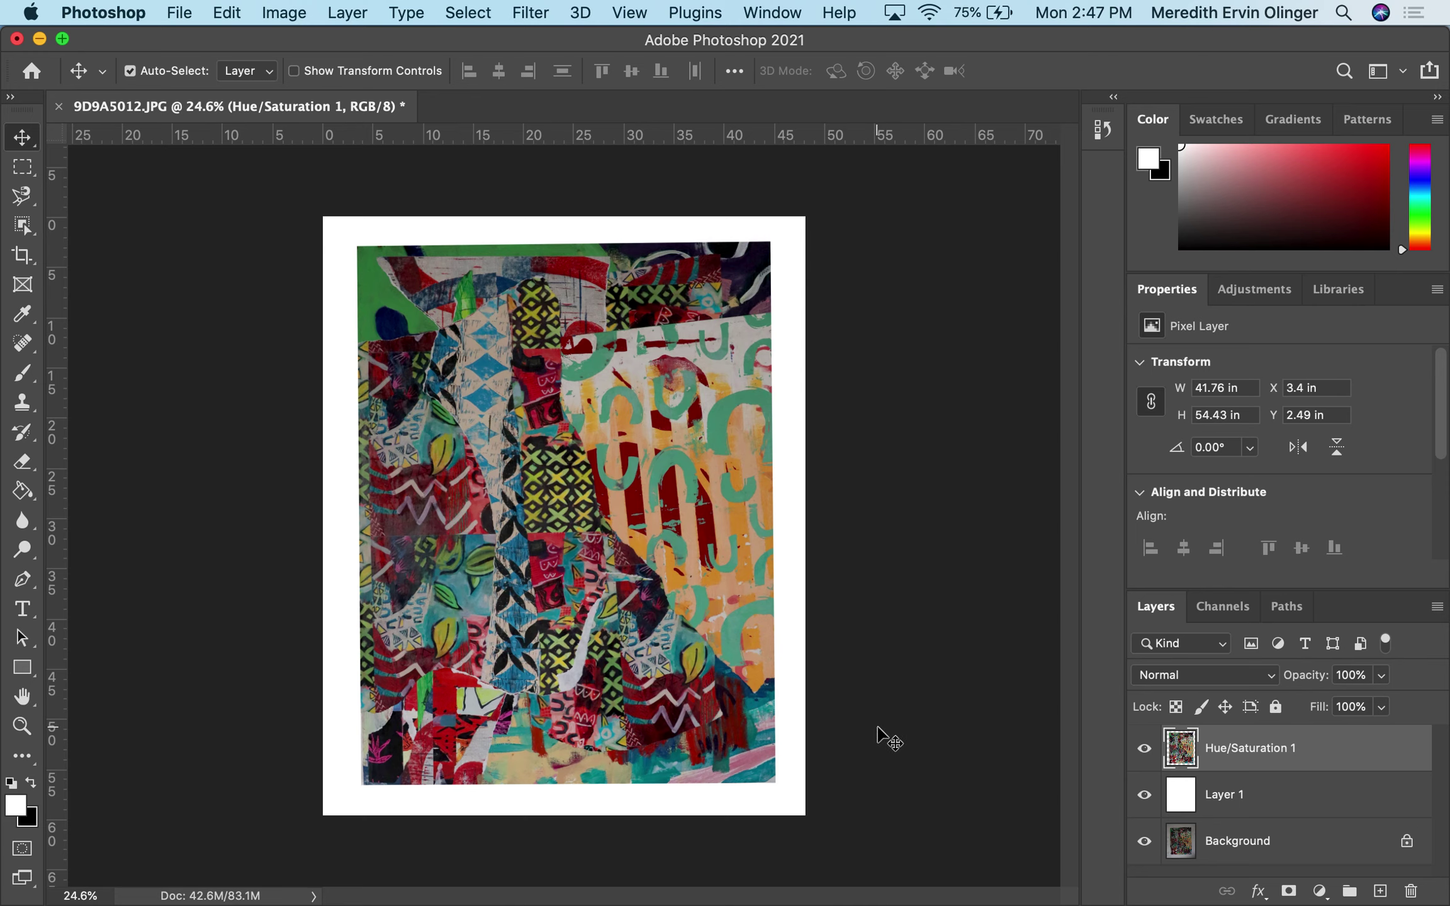
mouse_move(935, 890)
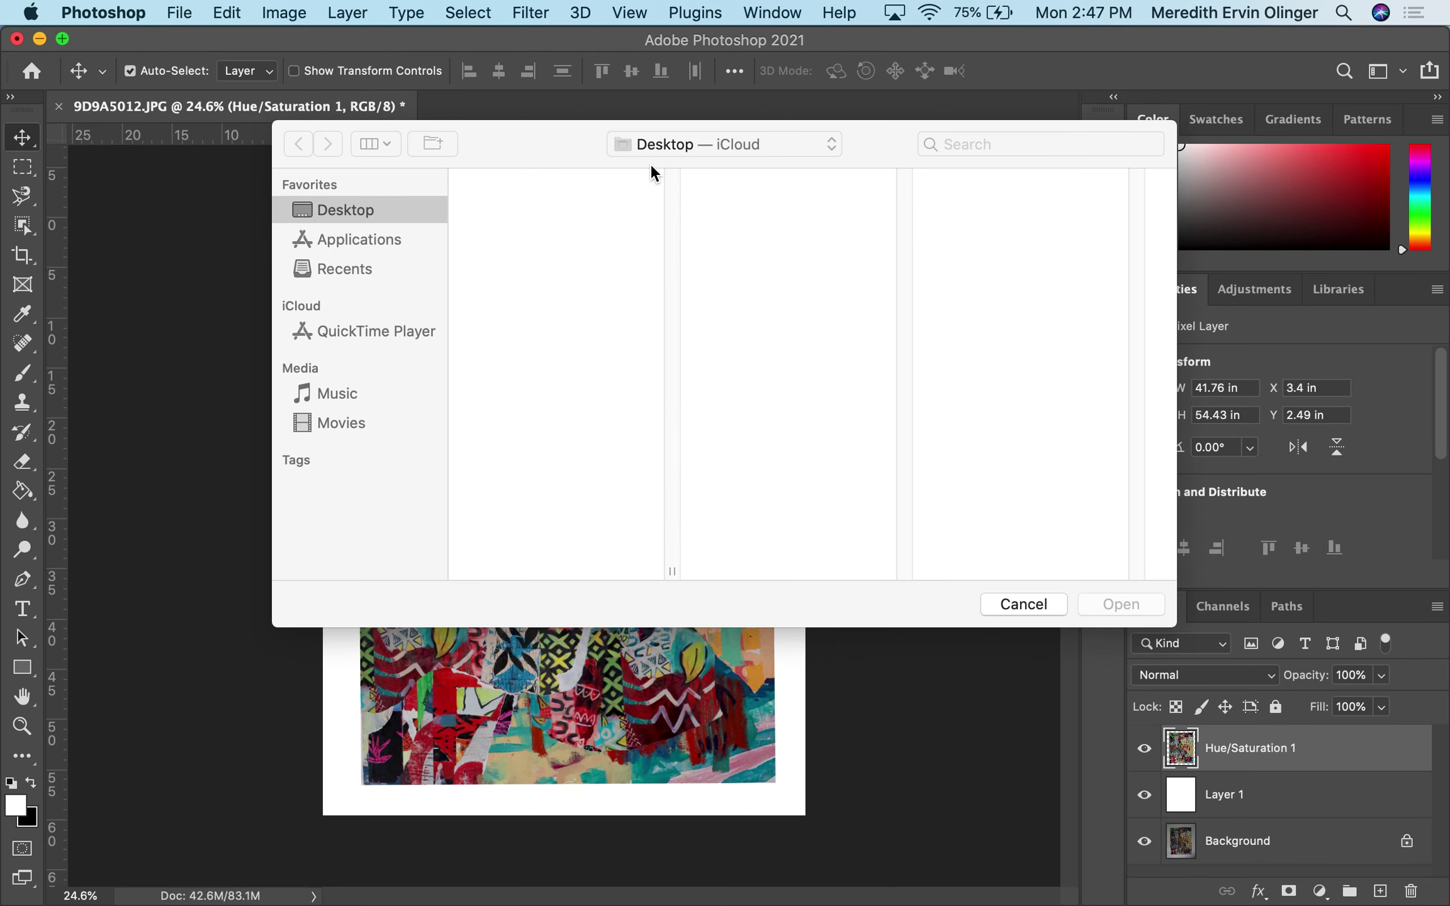
left_click(1023, 601)
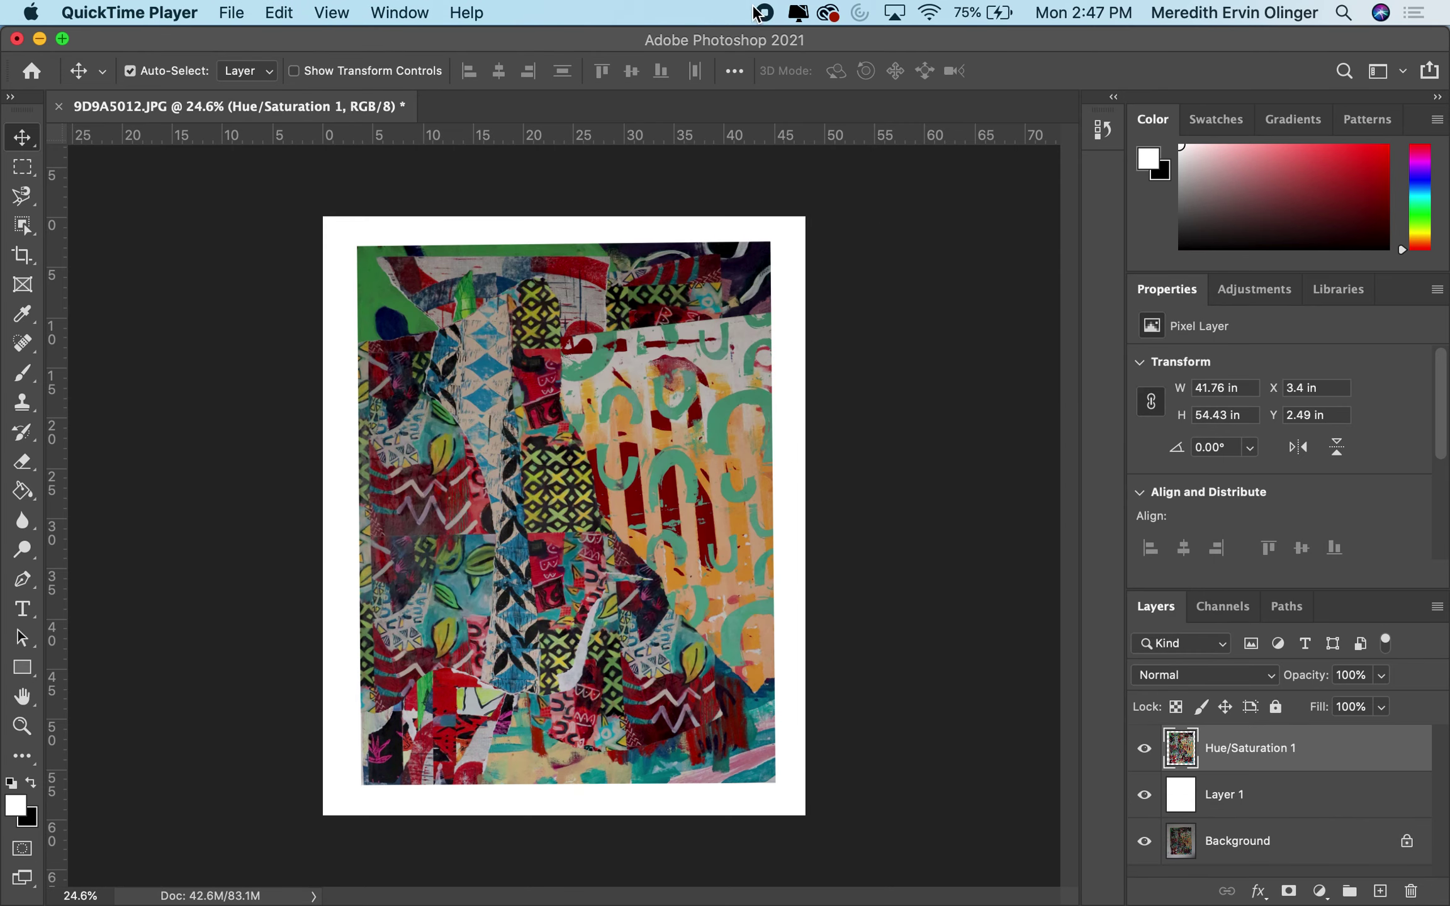